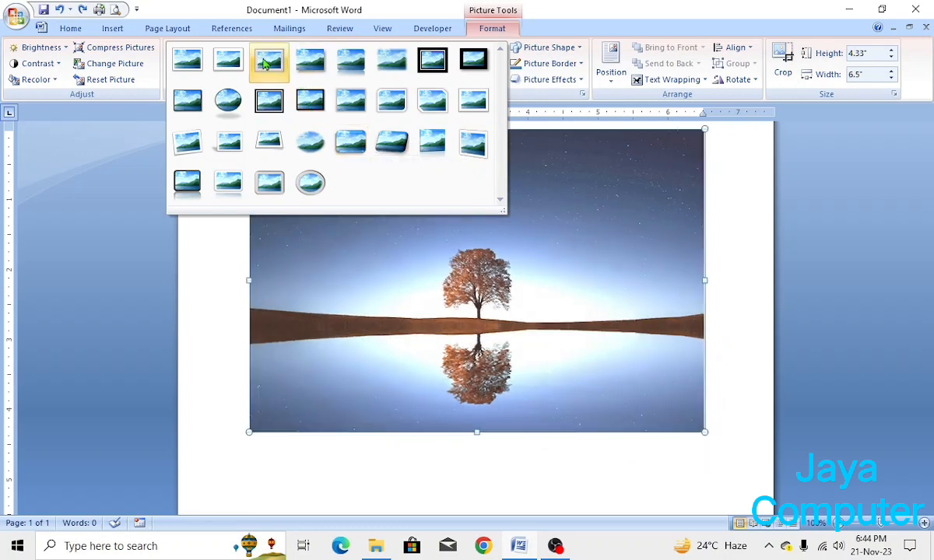
Apply the thick bevelled light-grey frame style to the tree picture and change its shape to an oval
{"action": "left_click", "coordinate": [265, 64]}
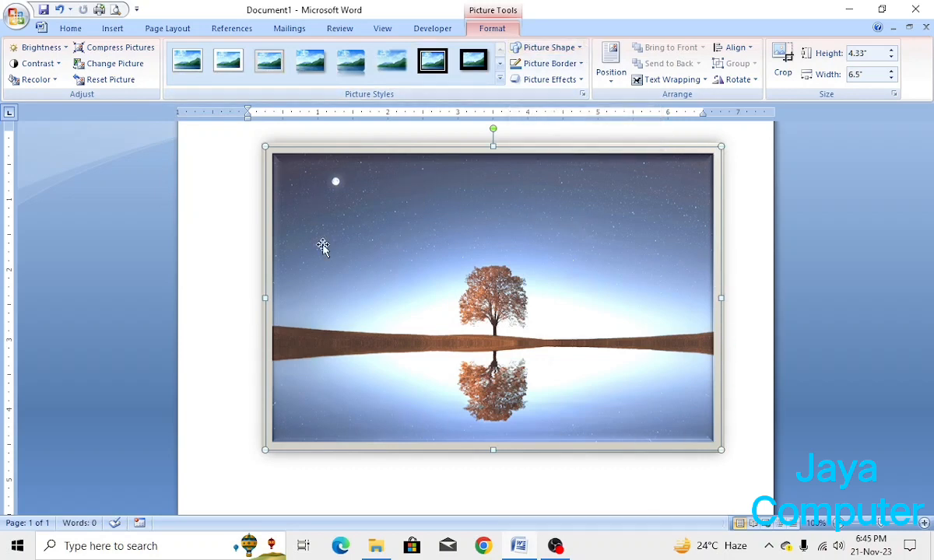
{"action": "left_click", "coordinate": [582, 50]}
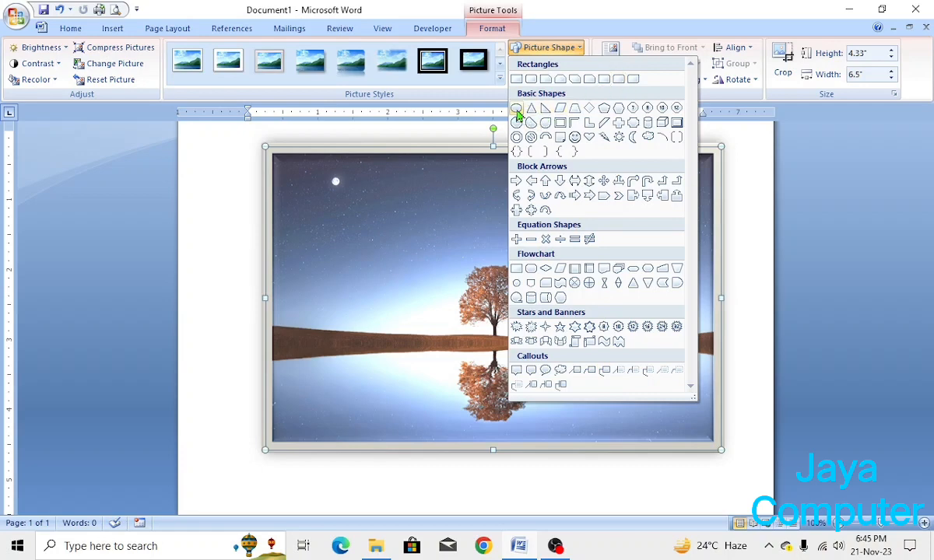
{"action": "left_click", "coordinate": [517, 109]}
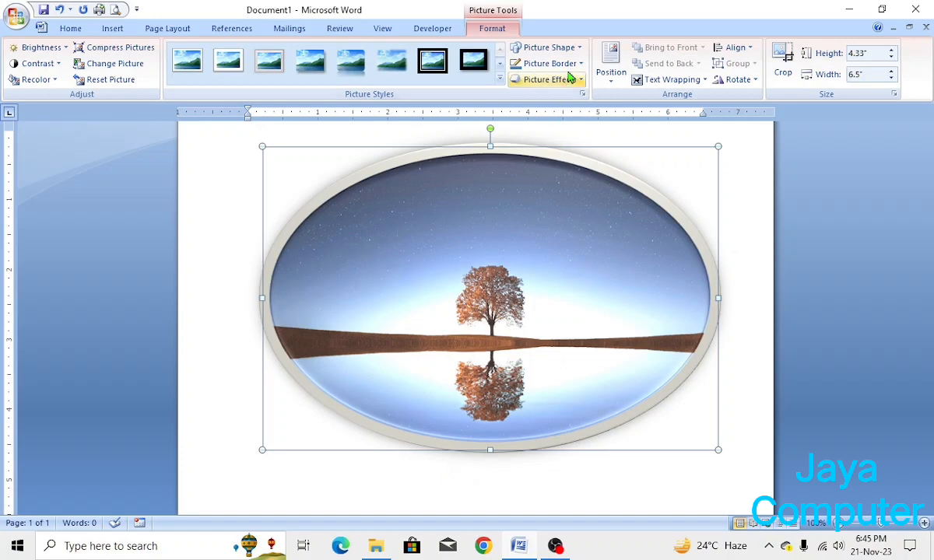
Change the picture's shape to a diamond and set its border to No Outline
{"action": "left_click", "coordinate": [579, 49]}
{"action": "left_click", "coordinate": [592, 117]}
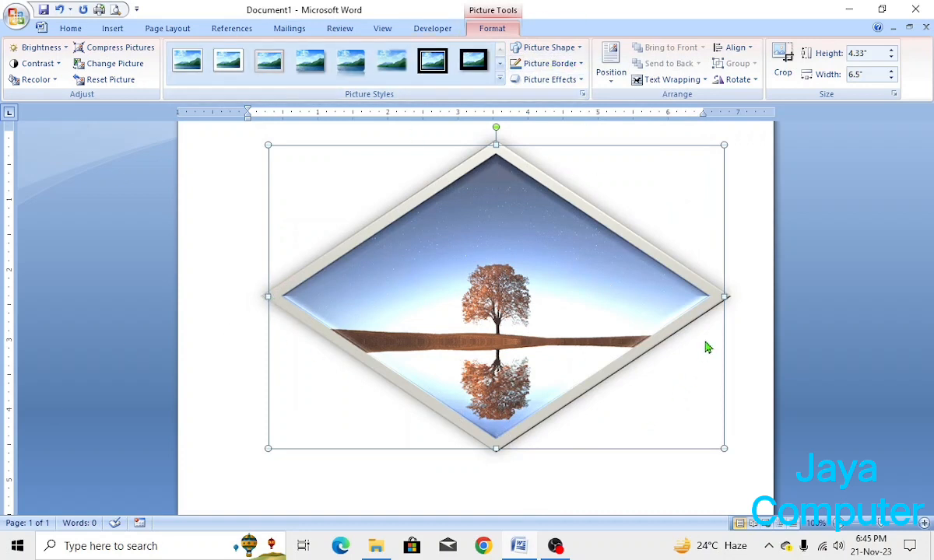
{"action": "left_click", "coordinate": [580, 66]}
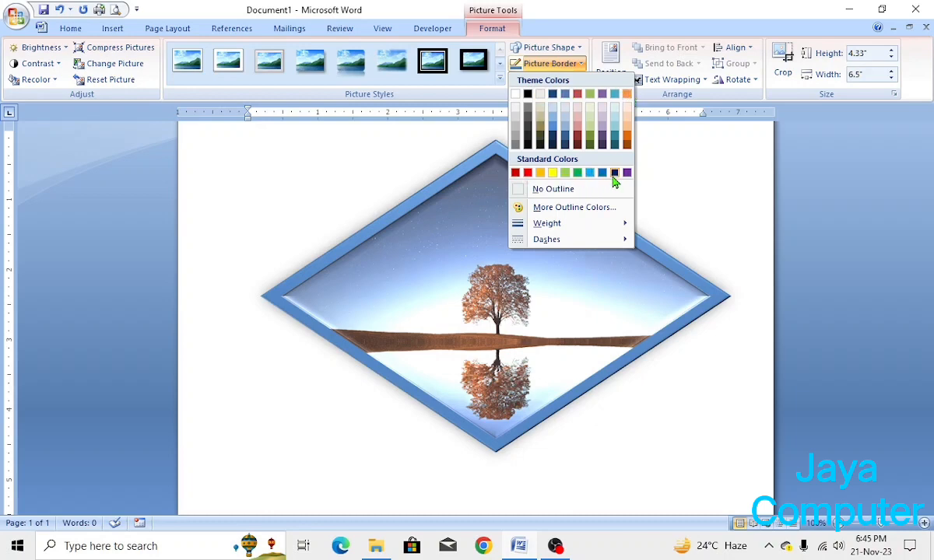
{"action": "left_click", "coordinate": [537, 191]}
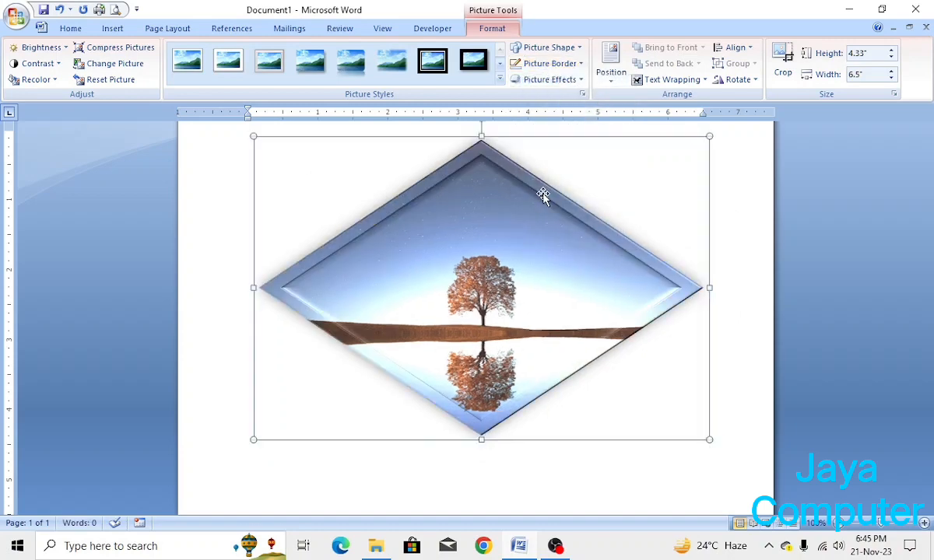
{"action": "left_click", "coordinate": [579, 48]}
{"action": "left_click", "coordinate": [412, 159]}
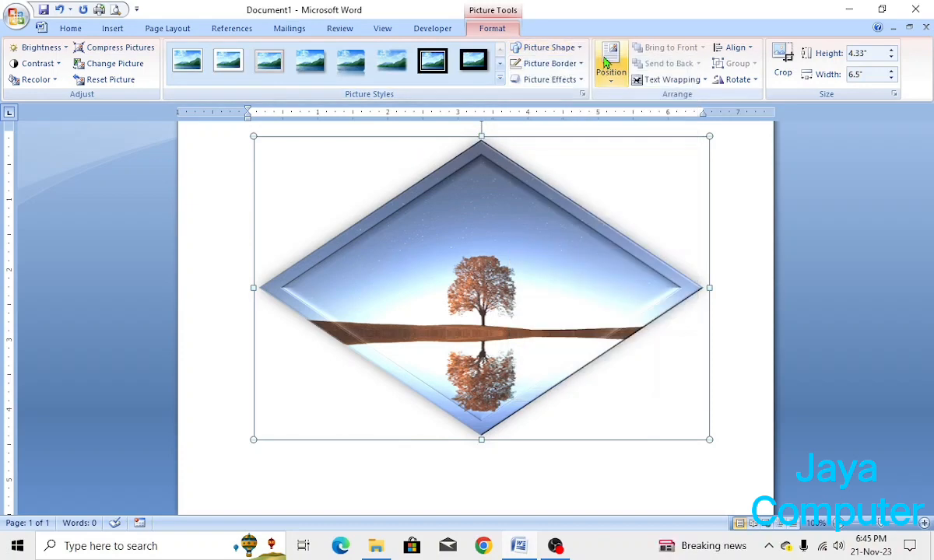
Give the diamond picture a teal border chosen from the additional standard outline colors
{"action": "left_click", "coordinate": [579, 64]}
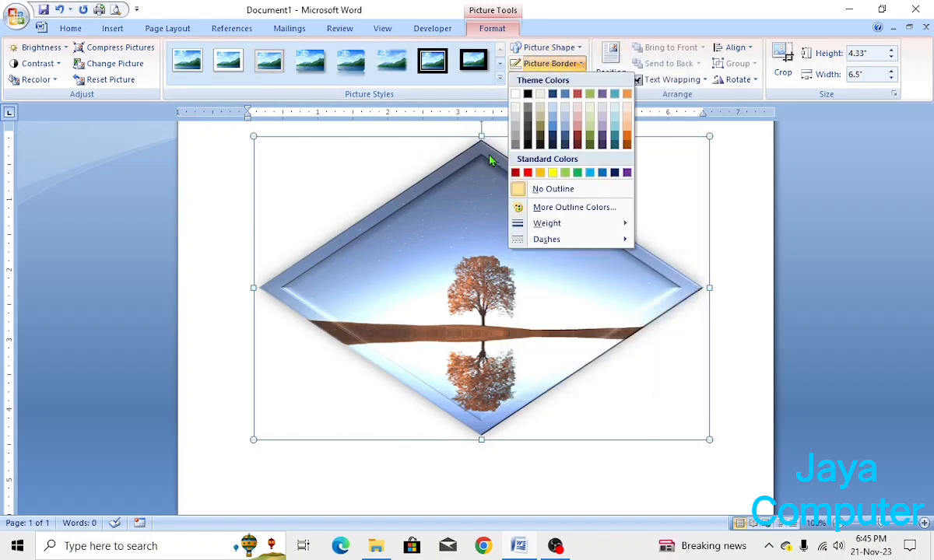
{"action": "left_click", "coordinate": [569, 209]}
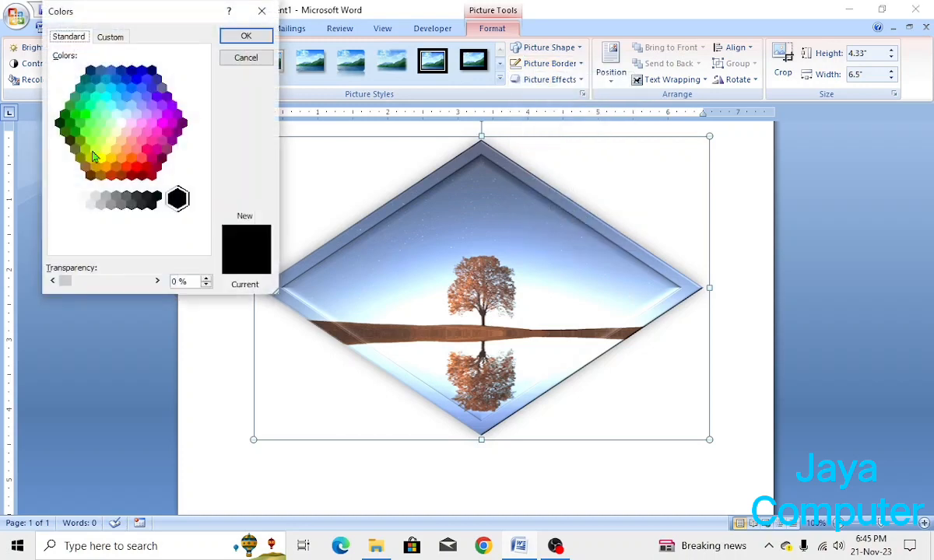
{"action": "left_click", "coordinate": [106, 115]}
{"action": "left_click", "coordinate": [102, 90]}
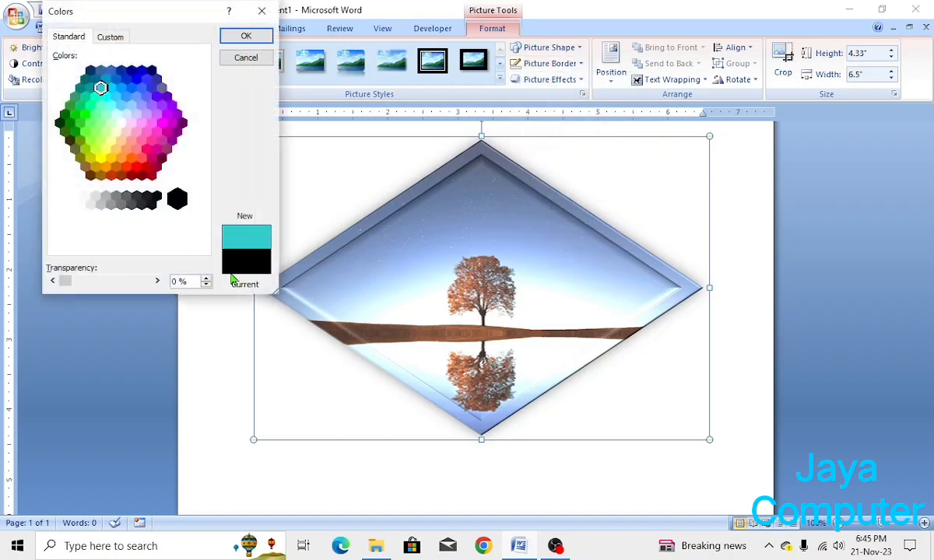
{"action": "left_click", "coordinate": [251, 35]}
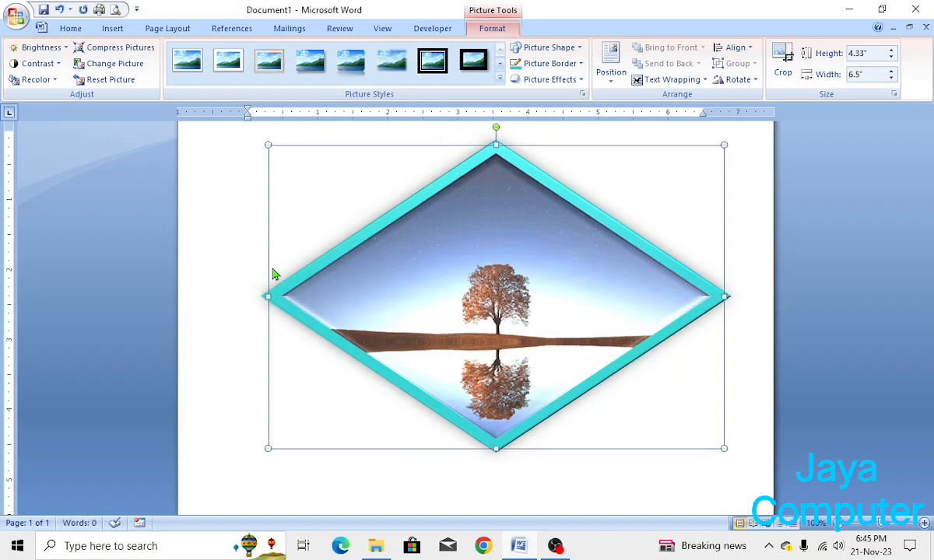
Recolor the picture's border with a custom magenta, RGB 244, 16, 228
{"action": "left_click", "coordinate": [548, 63]}
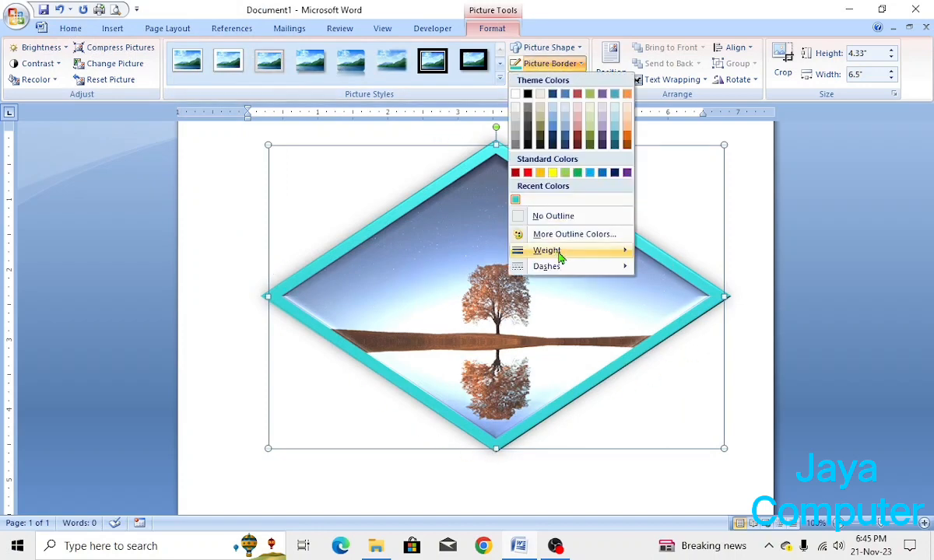
{"action": "left_click", "coordinate": [537, 235]}
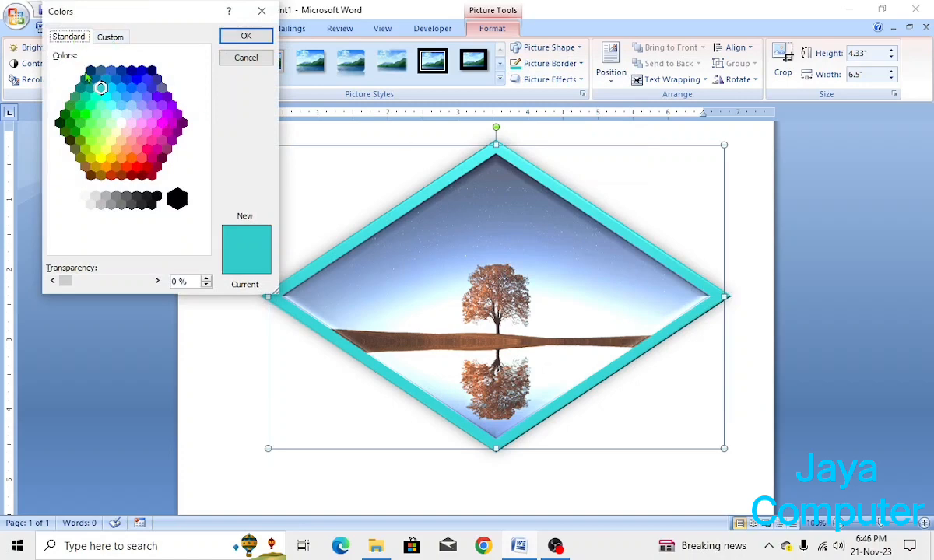
{"action": "left_click", "coordinate": [111, 37]}
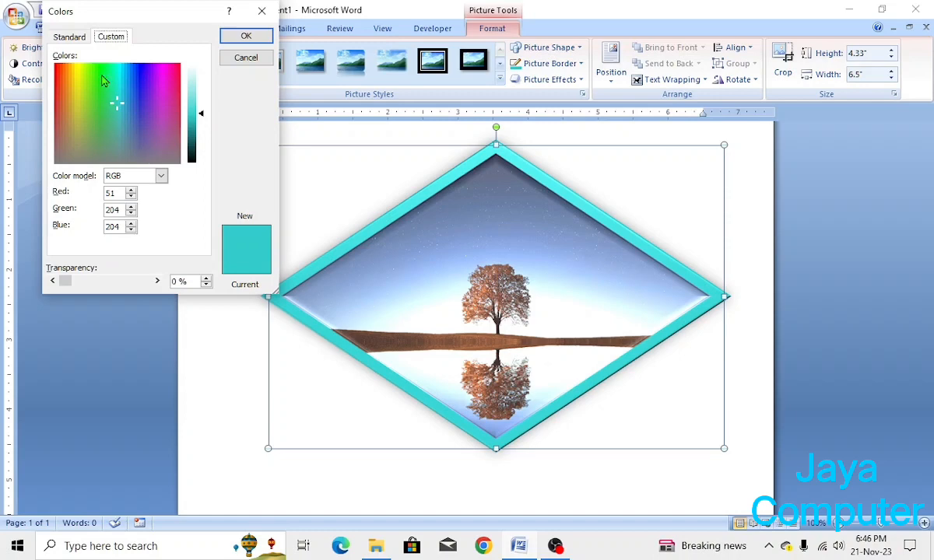
{"action": "left_click", "coordinate": [160, 72]}
{"action": "mouse_move", "coordinate": [193, 122]}
{"action": "left_mouse_down"}
{"action": "mouse_move", "coordinate": [203, 84]}
{"action": "mouse_move", "coordinate": [200, 148]}
{"action": "mouse_move", "coordinate": [195, 82]}
{"action": "mouse_move", "coordinate": [199, 117]}
{"action": "left_mouse_up"}
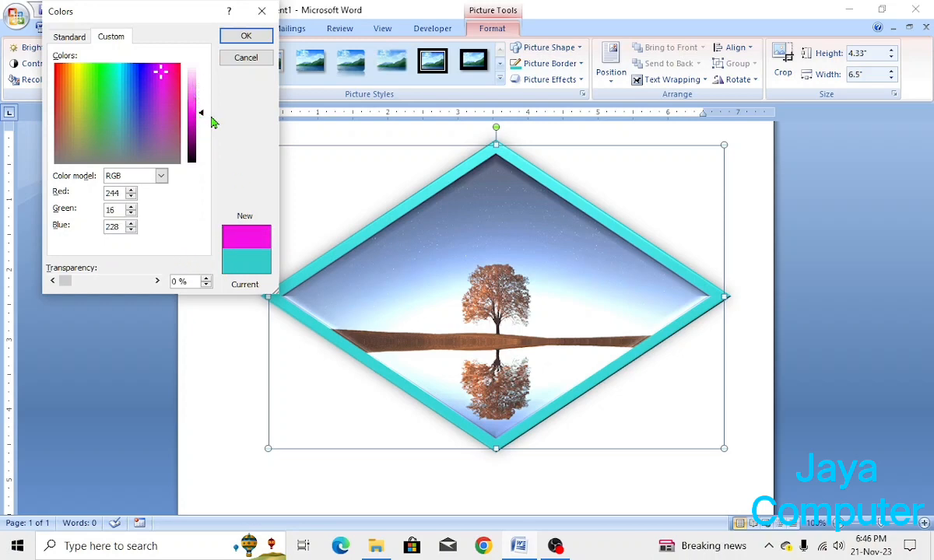
{"action": "left_click", "coordinate": [246, 37]}
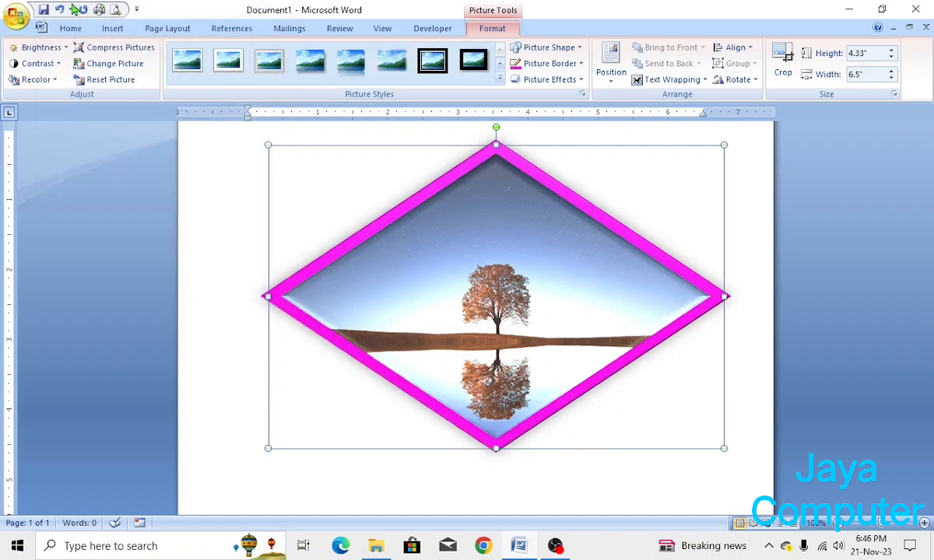
Try a 6 pt weight on the diamond picture's border and look through the dash styles
{"action": "left_click", "coordinate": [579, 64]}
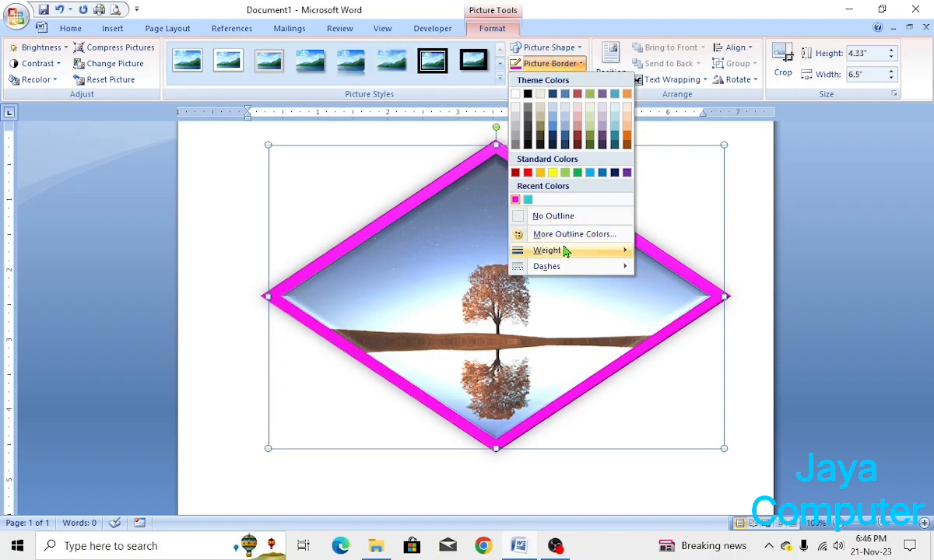
{"action": "mouse_move", "coordinate": [565, 253]}
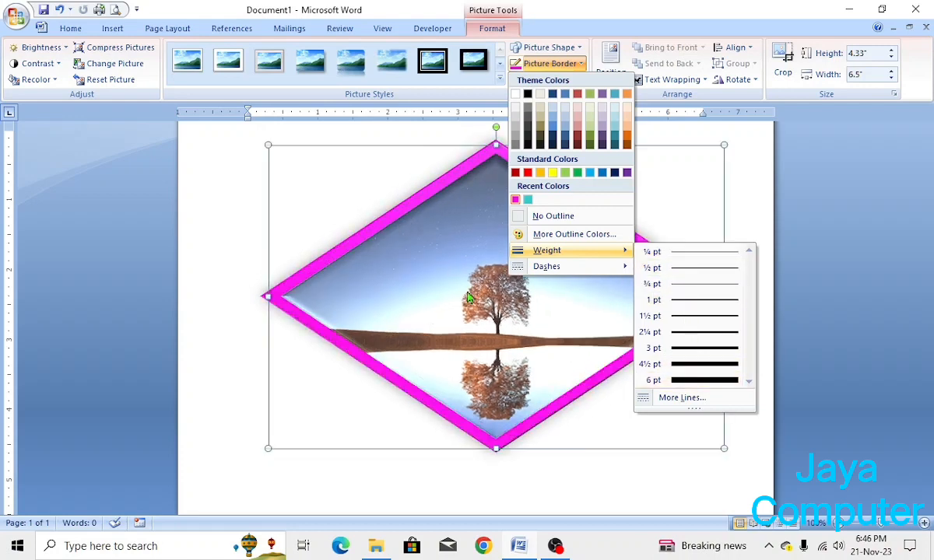
{"action": "left_click", "coordinate": [694, 381]}
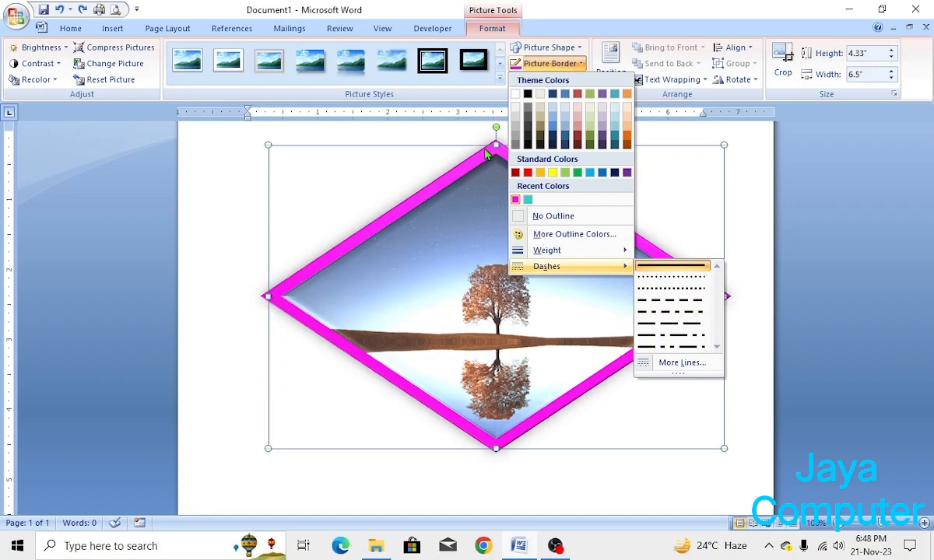
{"action": "left_click", "coordinate": [672, 231]}
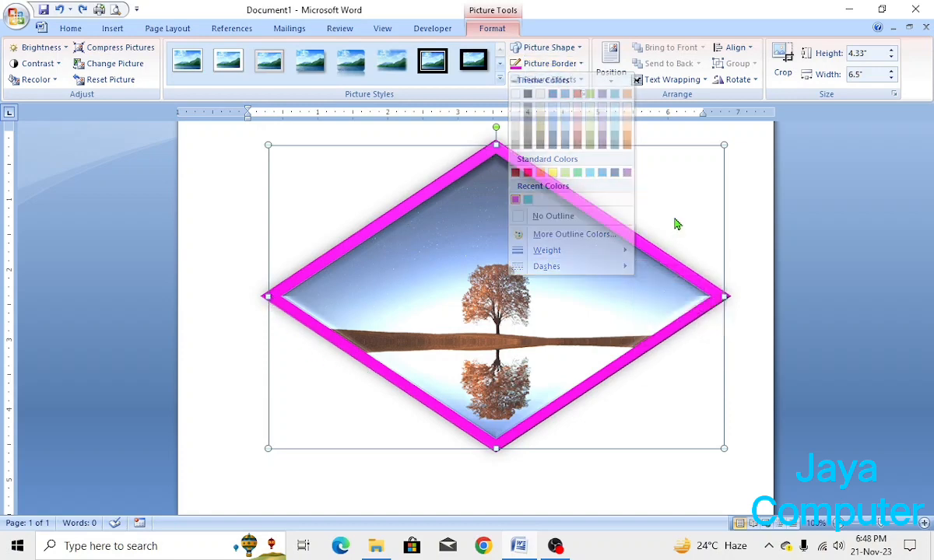
Apply the rectangular drop-shadow style to the picture and outline it with a long dash-dot border
{"action": "left_click", "coordinate": [312, 66]}
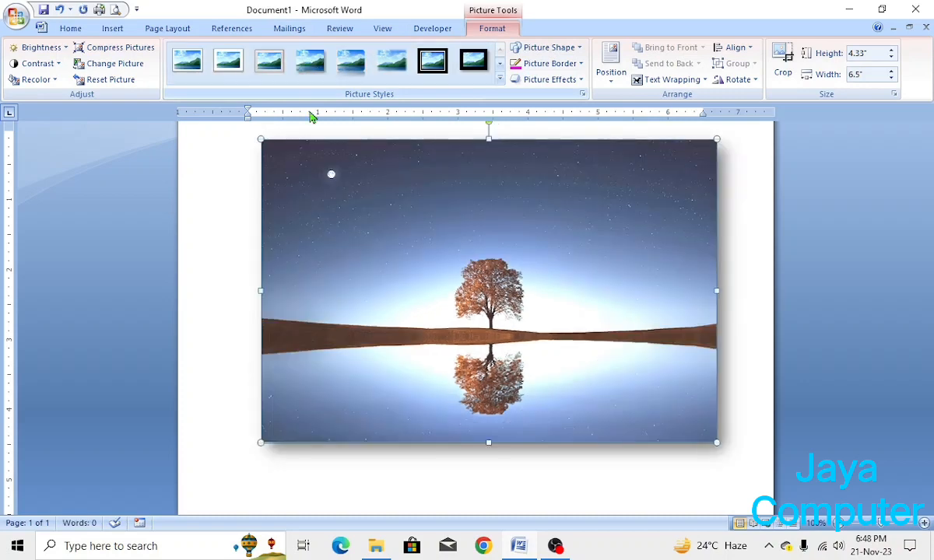
{"action": "left_click", "coordinate": [581, 65]}
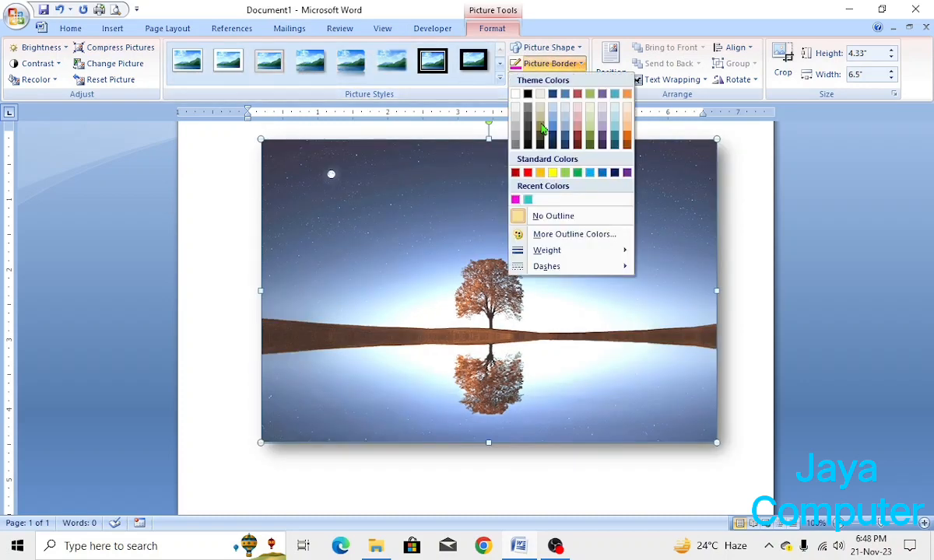
{"action": "mouse_move", "coordinate": [554, 268]}
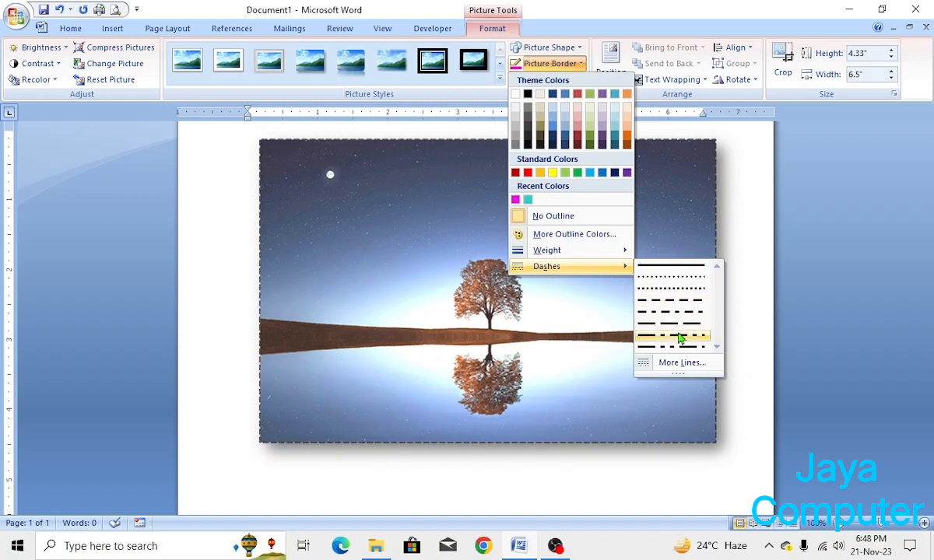
{"action": "left_click", "coordinate": [679, 336]}
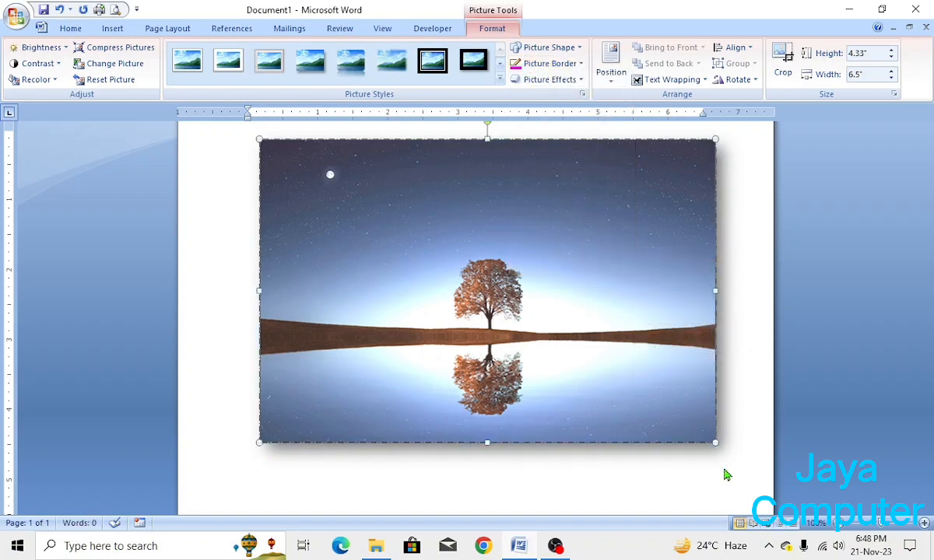
Set the weight of the picture's dashed border to 3 pt
{"action": "left_click", "coordinate": [578, 63]}
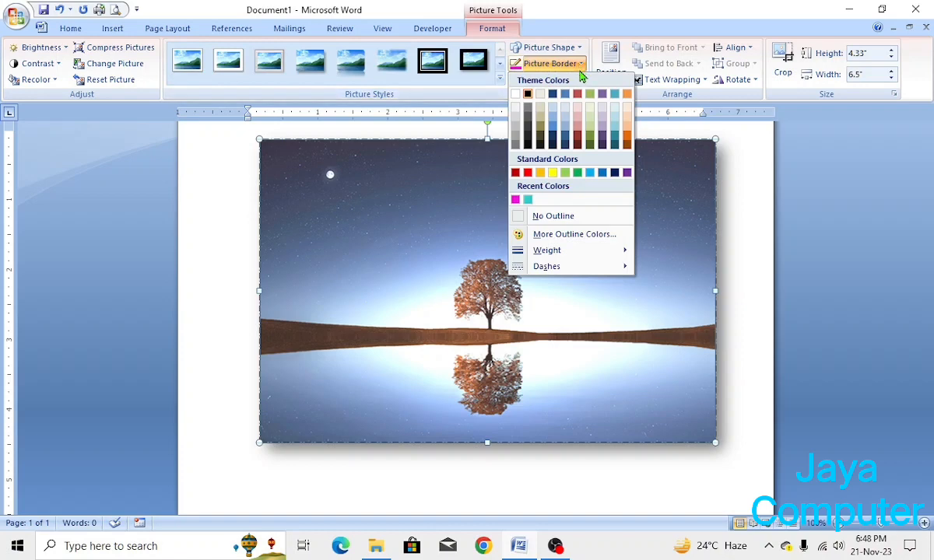
{"action": "mouse_move", "coordinate": [619, 250]}
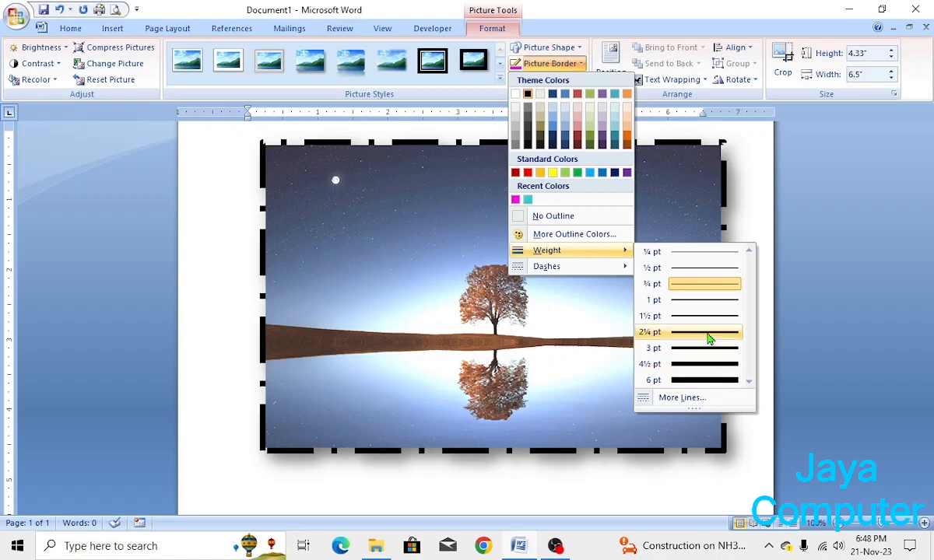
{"action": "left_click", "coordinate": [710, 351]}
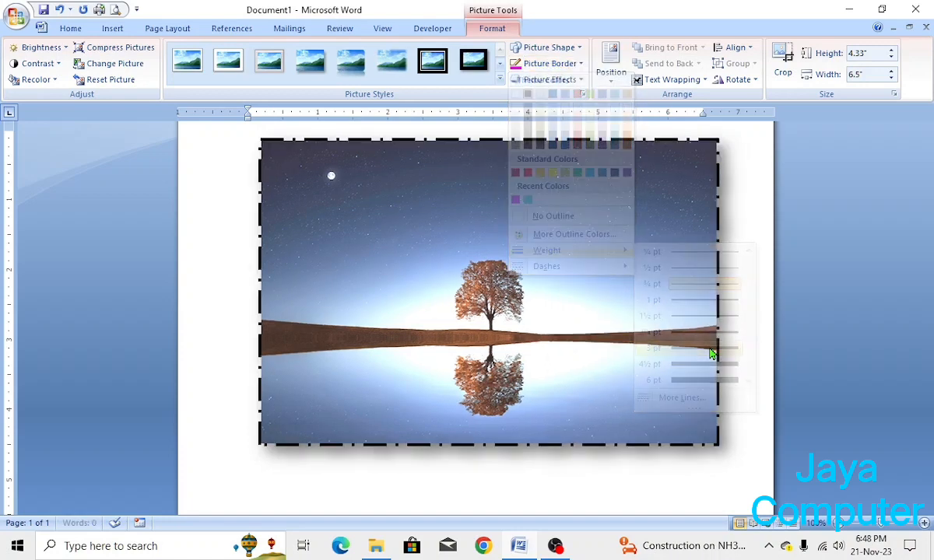
{"action": "left_click", "coordinate": [582, 63]}
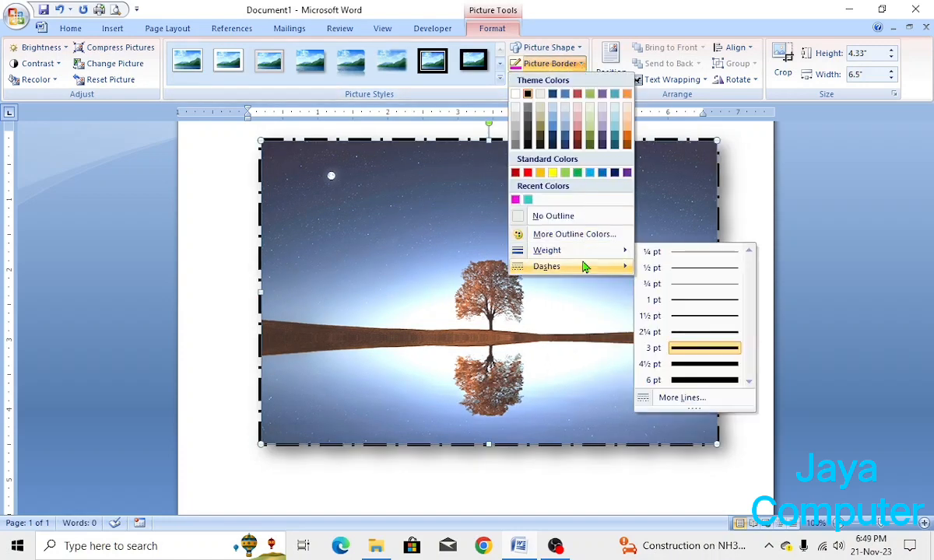
{"action": "mouse_move", "coordinate": [585, 266]}
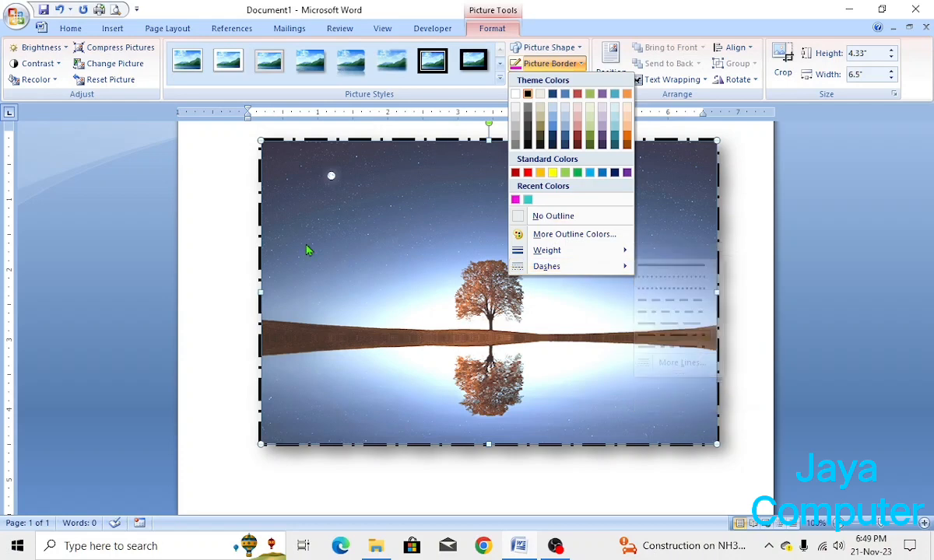
{"action": "left_click", "coordinate": [400, 274]}
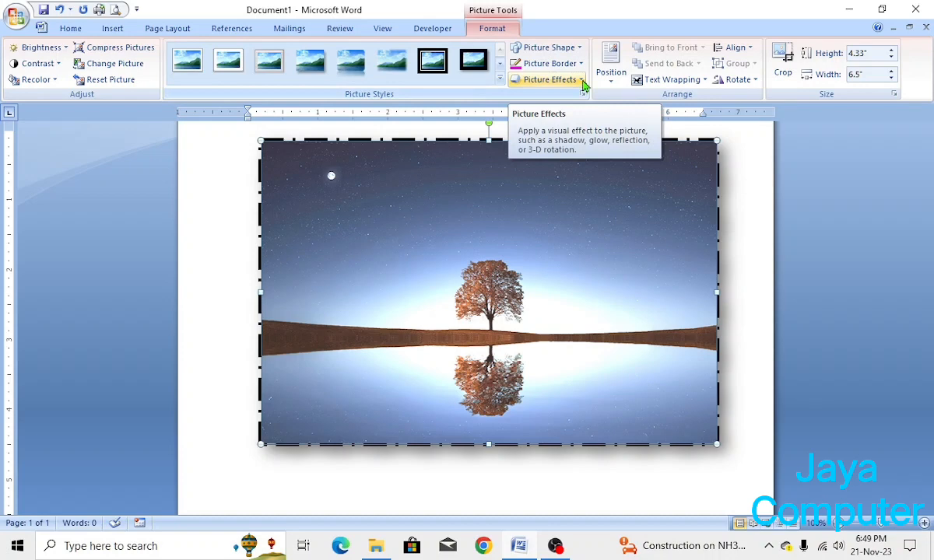
Apply a preset 3-D effect that shows the picture as a thick slab in perspective
{"action": "left_click", "coordinate": [581, 80]}
{"action": "mouse_move", "coordinate": [580, 114]}
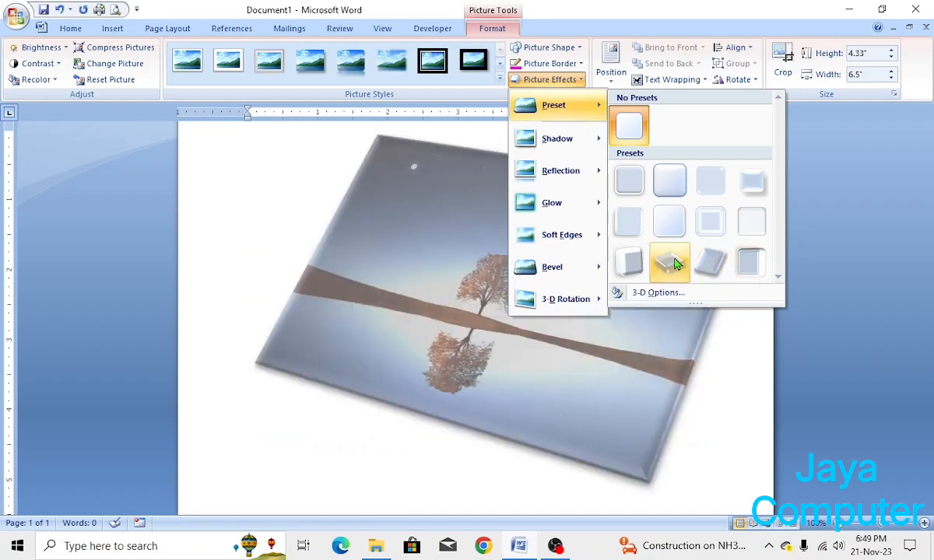
{"action": "left_click", "coordinate": [627, 223]}
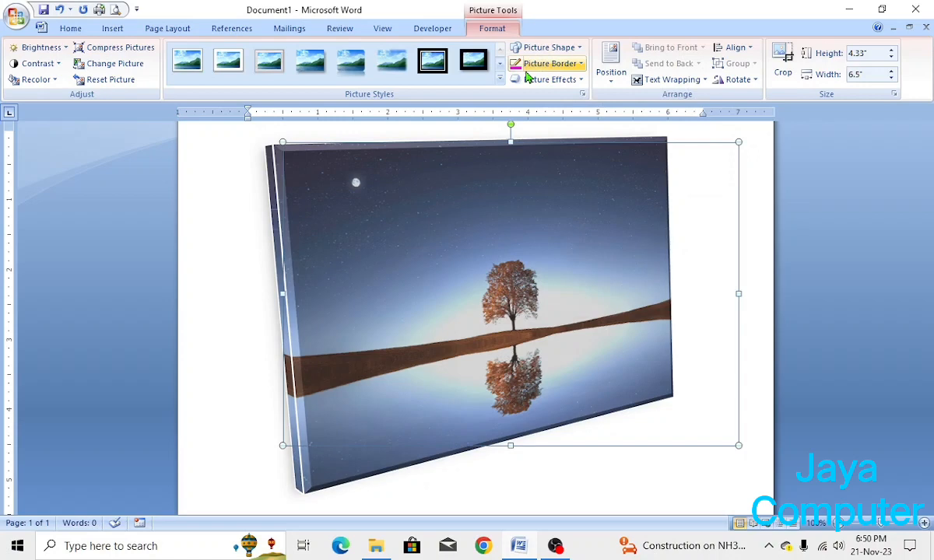
Add the Inside Top inner shadow to the picture and look at the reflection effects
{"action": "left_click", "coordinate": [582, 83]}
{"action": "mouse_move", "coordinate": [568, 140]}
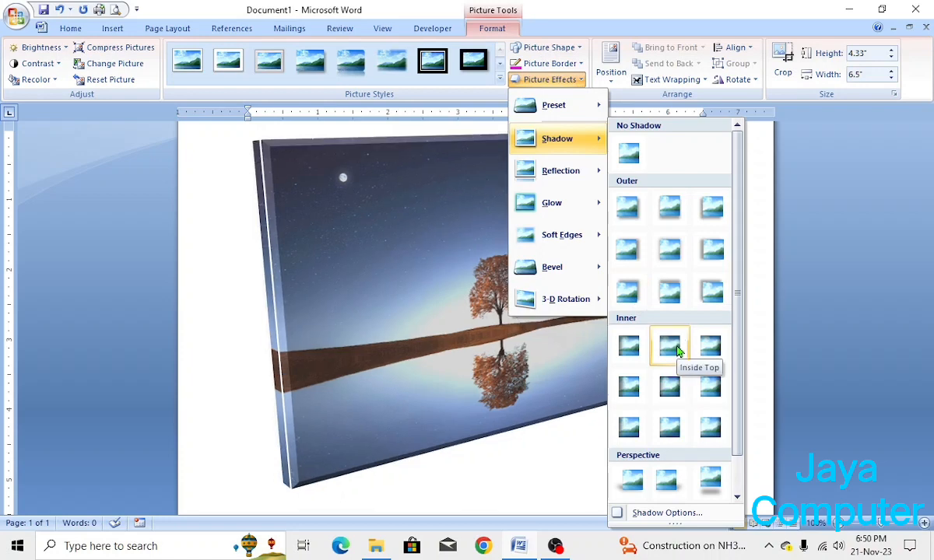
{"action": "left_click", "coordinate": [677, 352]}
{"action": "left_click", "coordinate": [578, 83]}
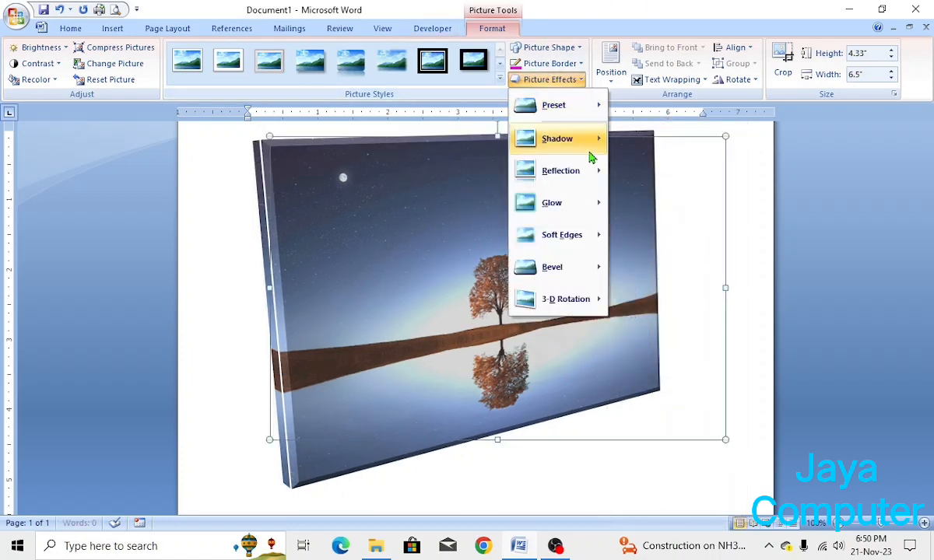
{"action": "mouse_move", "coordinate": [576, 183]}
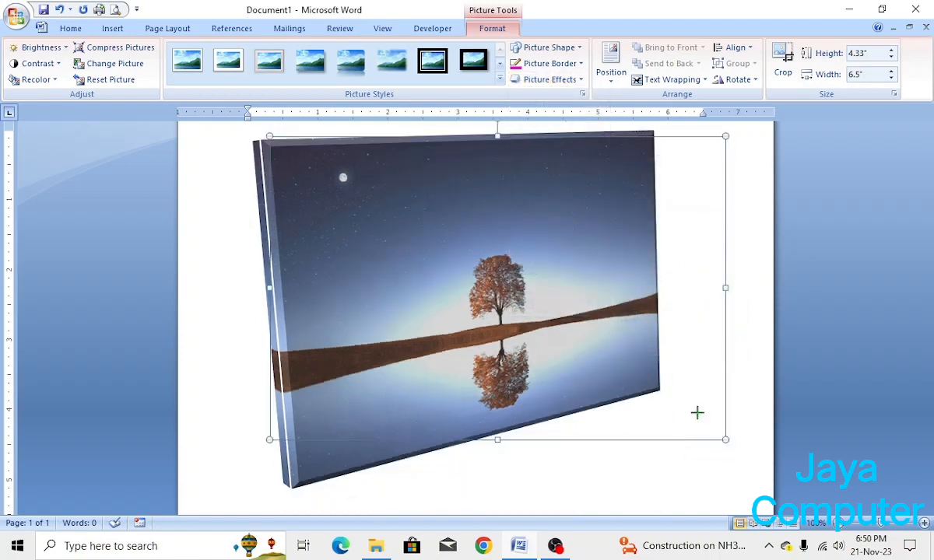
Shrink the picture to about 3.11" by 4.68" and apply a Parallel 3-D rotation preset that reveals the slab's left side and top edge
{"action": "left_click_drag", "start_coordinate": [696, 413], "coordinate": [592, 338]}
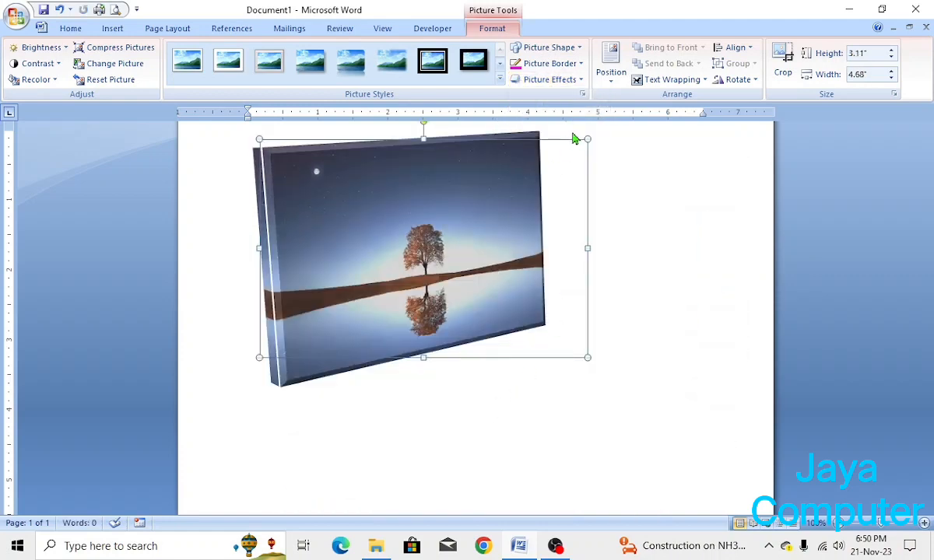
{"action": "left_click", "coordinate": [579, 81]}
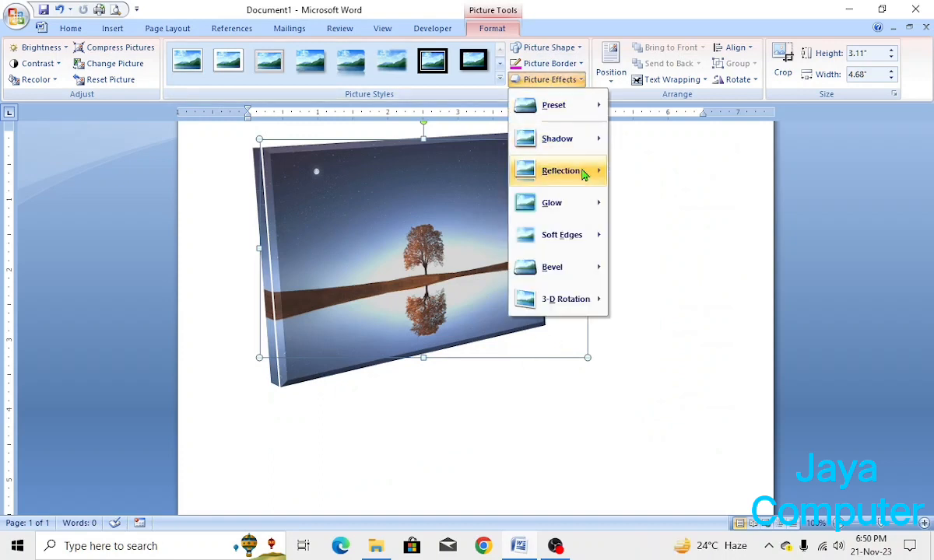
{"action": "mouse_move", "coordinate": [584, 173]}
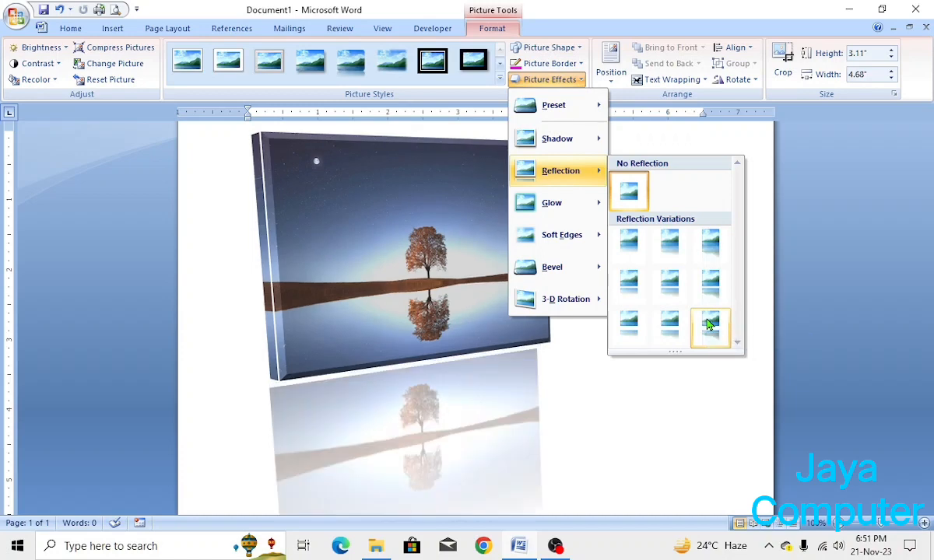
{"action": "mouse_move", "coordinate": [562, 211]}
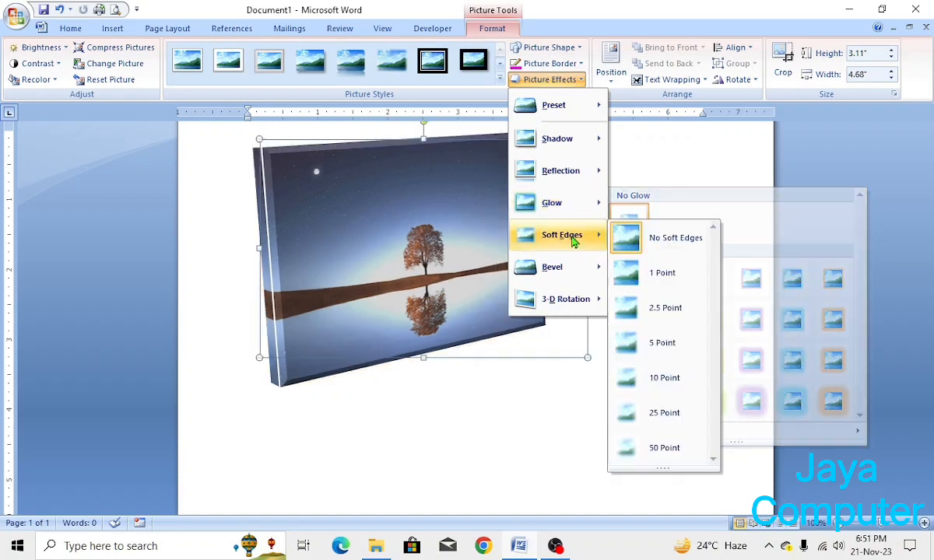
{"action": "mouse_move", "coordinate": [578, 310]}
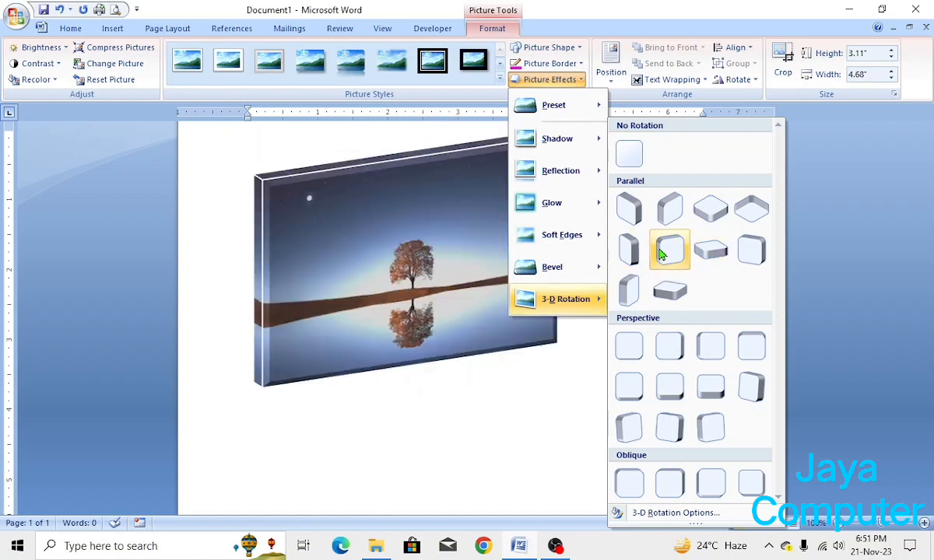
{"action": "left_click", "coordinate": [660, 254]}
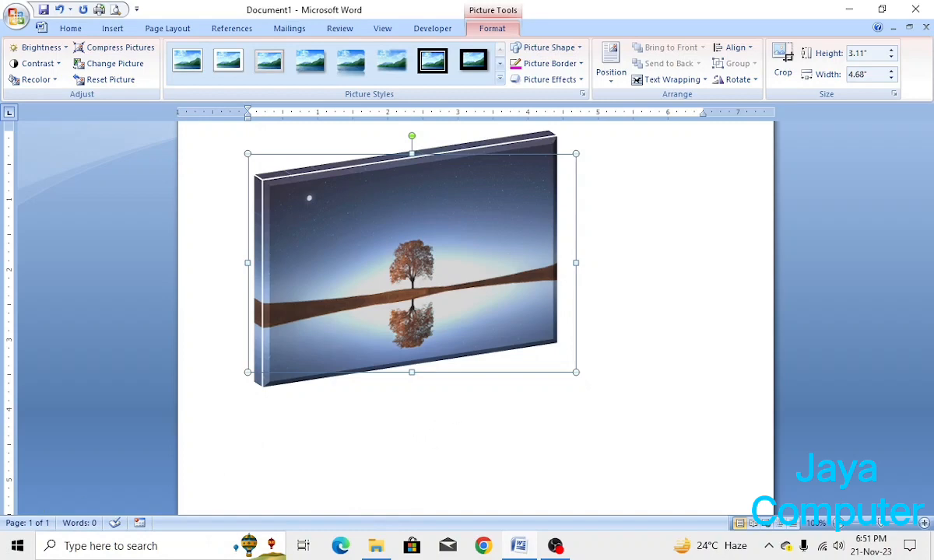
Shrink the rotated picture to about 2.03" high and 3.05" wide, and view its page position options
{"action": "left_click_drag", "start_coordinate": [577, 372], "coordinate": [466, 354]}
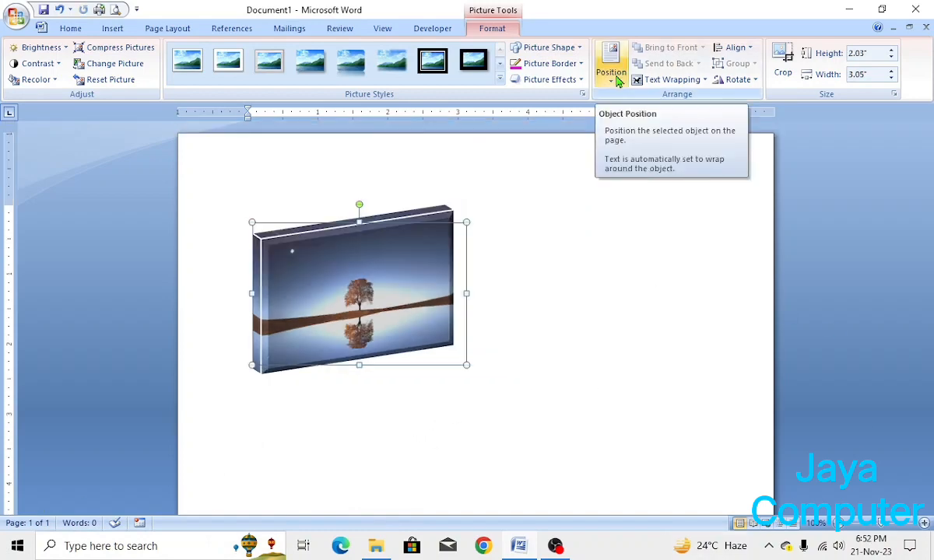
{"action": "left_click", "coordinate": [613, 83]}
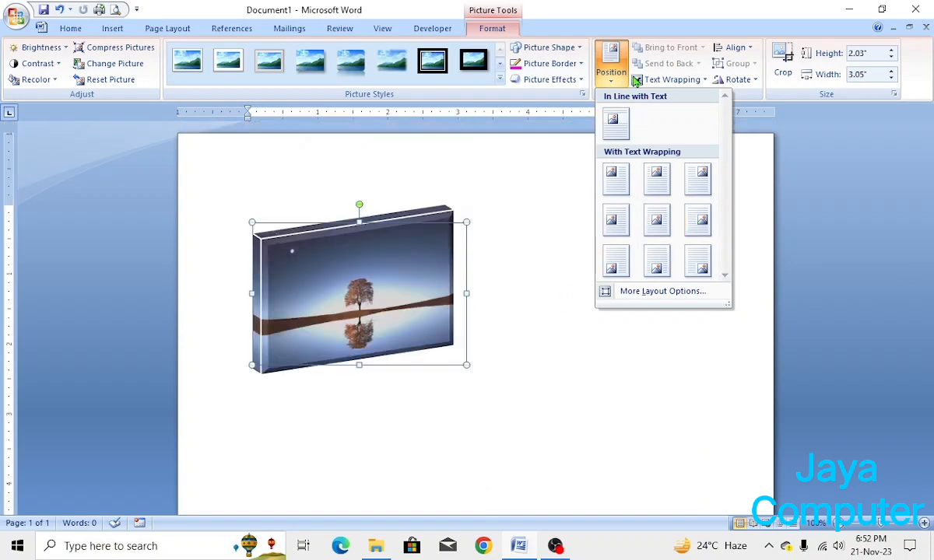
{"action": "left_click", "coordinate": [597, 76]}
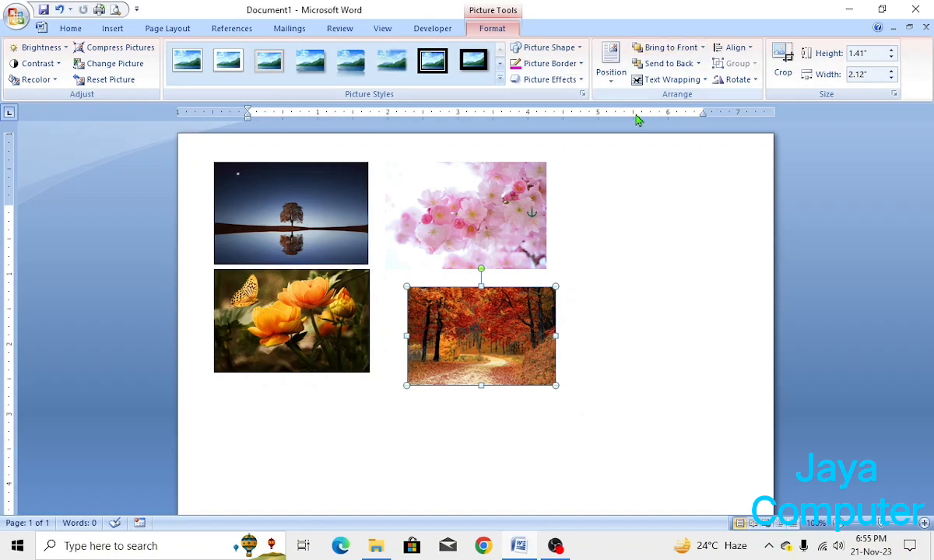
Overlap the pictures by moving the autumn forest onto the orange flowers and the pink blossoms down behind it, and select the tree picture
{"action": "left_click_drag", "start_coordinate": [464, 333], "coordinate": [343, 341]}
{"action": "left_click", "coordinate": [467, 226]}
{"action": "left_click_drag", "start_coordinate": [467, 227], "coordinate": [413, 316]}
{"action": "left_click", "coordinate": [346, 242]}
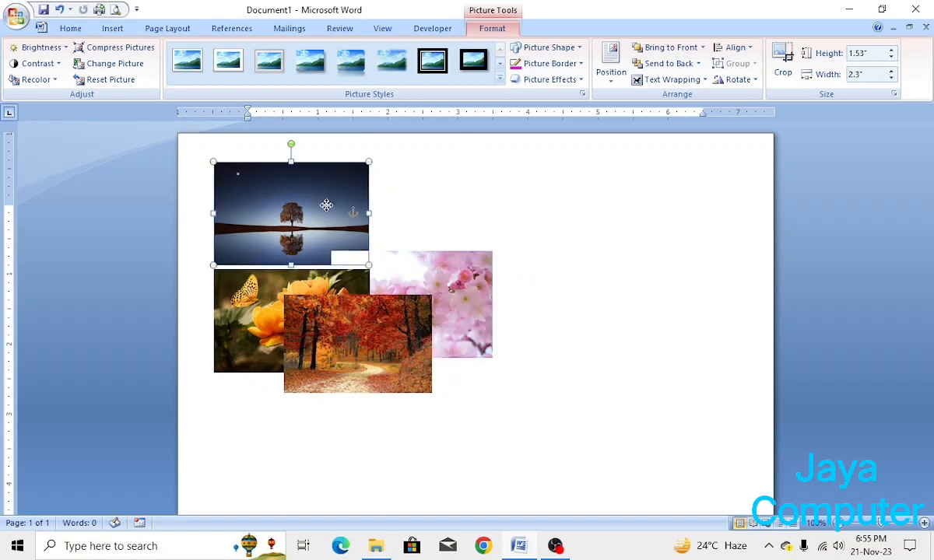
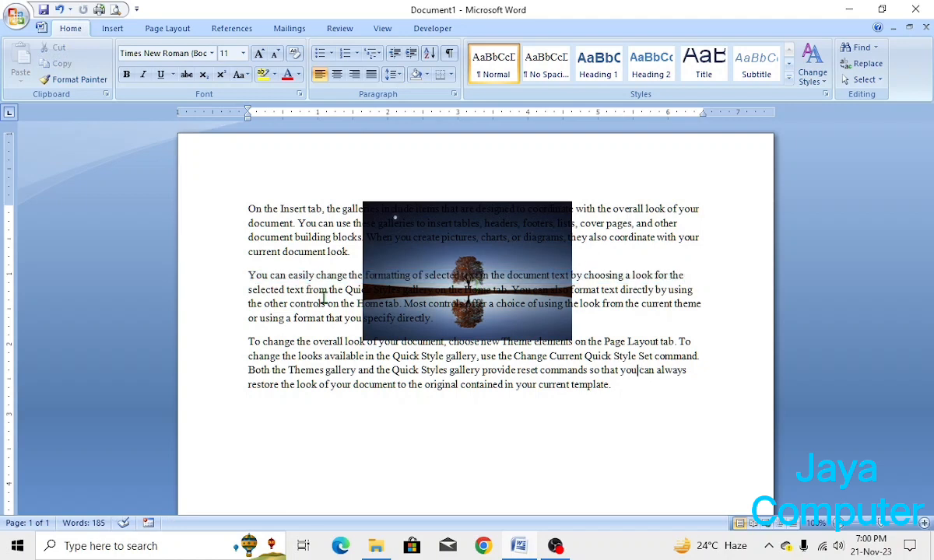
Set the tree picture's text wrapping to In Front of Text and deselect the picture
{"action": "left_click", "coordinate": [513, 253]}
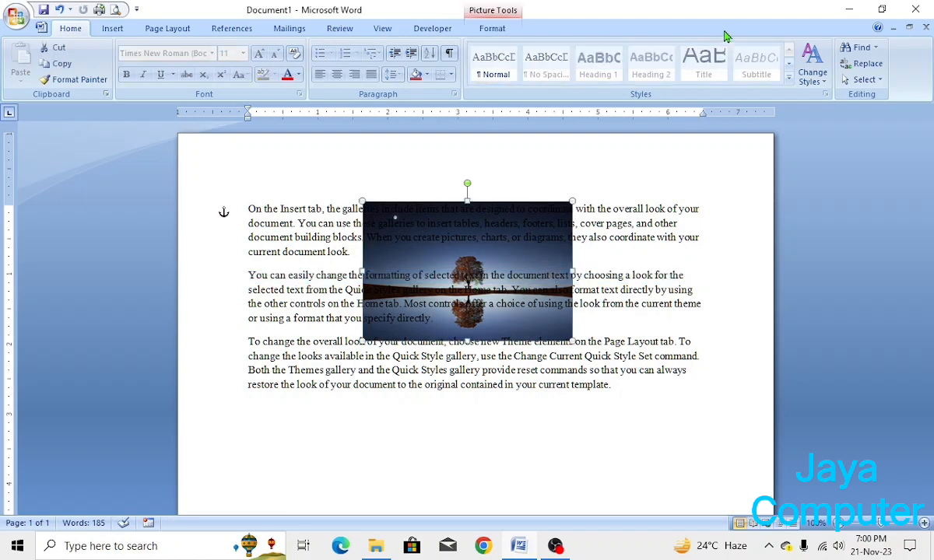
{"action": "left_click", "coordinate": [482, 32]}
{"action": "left_click", "coordinate": [665, 80]}
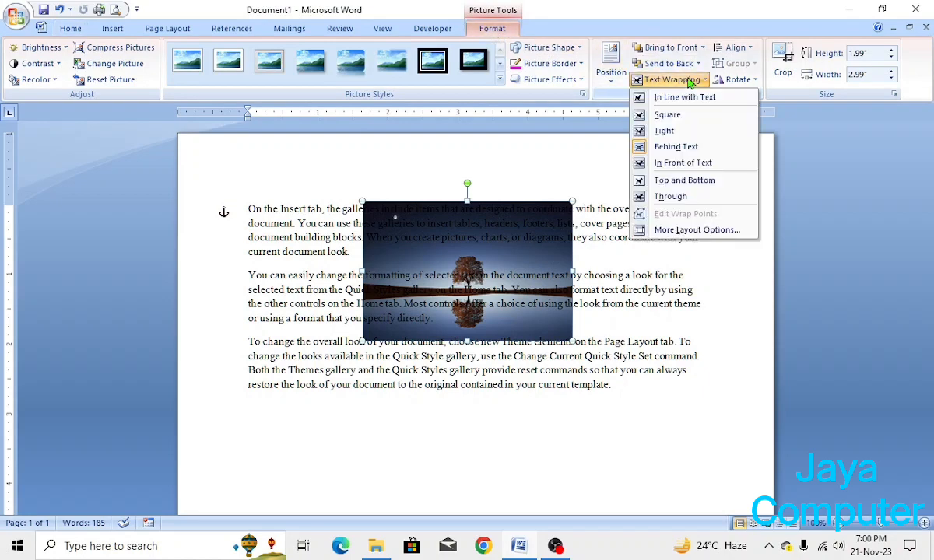
{"action": "left_click", "coordinate": [696, 165]}
{"action": "left_click", "coordinate": [550, 369]}
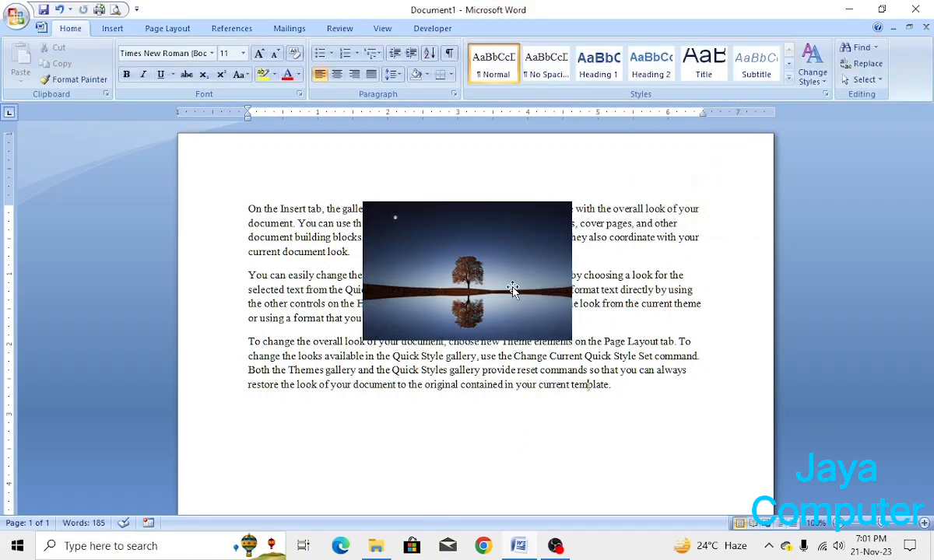
Move the tree picture slightly down over the paragraphs and set its text wrapping to Behind Text
{"action": "left_click_drag", "start_coordinate": [471, 269], "coordinate": [482, 294]}
{"action": "left_click_drag", "start_coordinate": [694, 304], "coordinate": [238, 303]}
{"action": "left_click", "coordinate": [423, 322]}
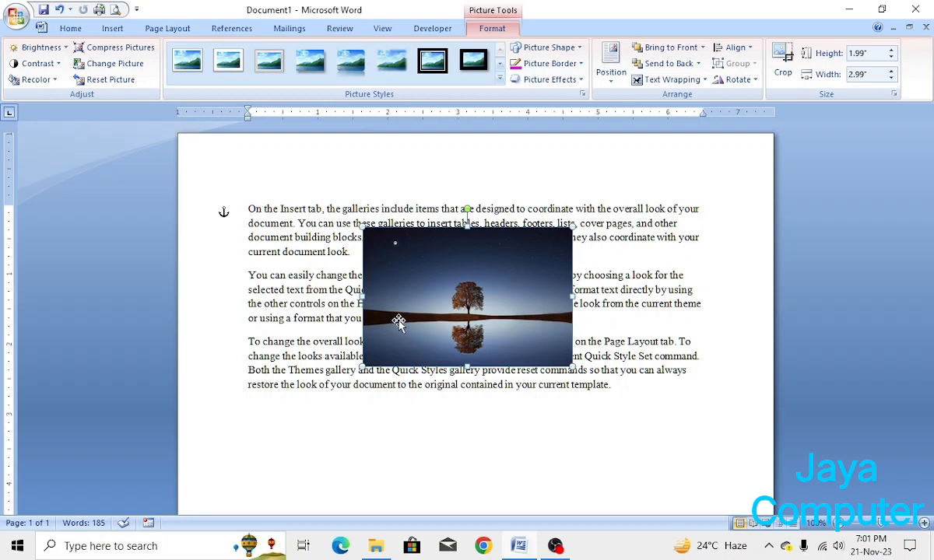
{"action": "left_click", "coordinate": [698, 80]}
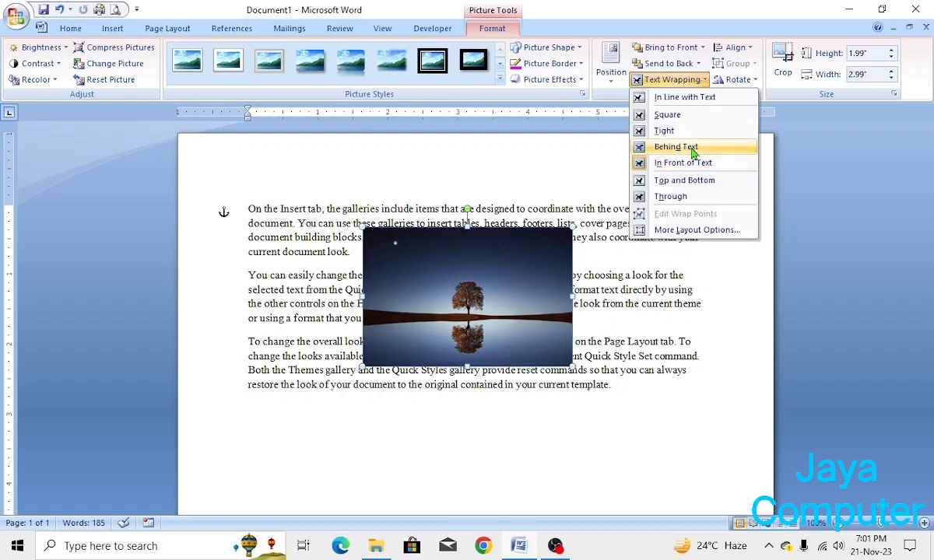
{"action": "left_click", "coordinate": [692, 151]}
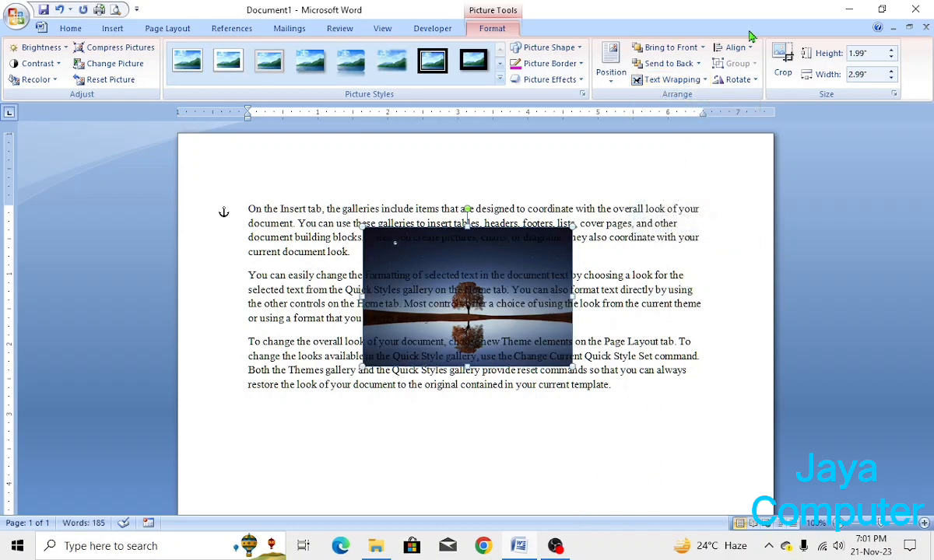
Set the tree picture's text wrapping to In Line with Text
{"action": "left_click", "coordinate": [701, 81]}
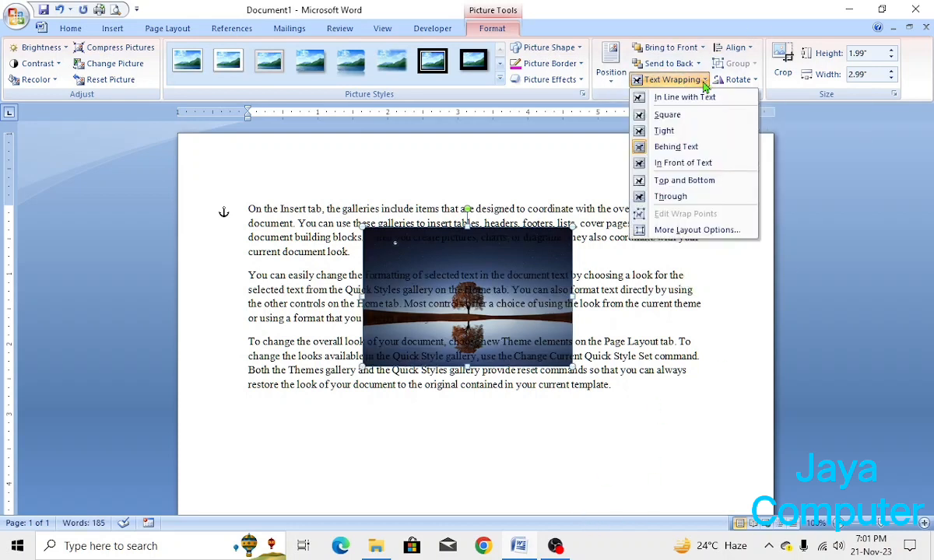
{"action": "left_click", "coordinate": [695, 104]}
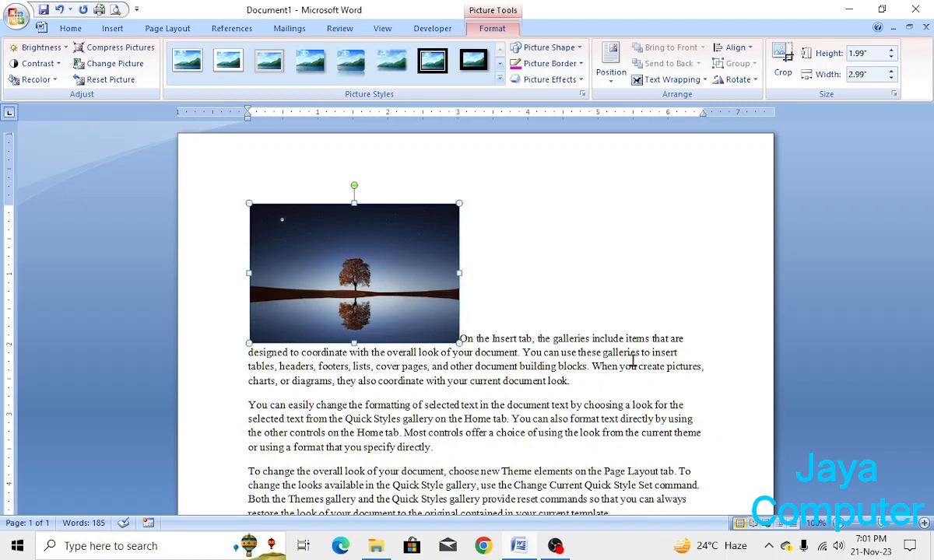
{"action": "left_click", "coordinate": [670, 80]}
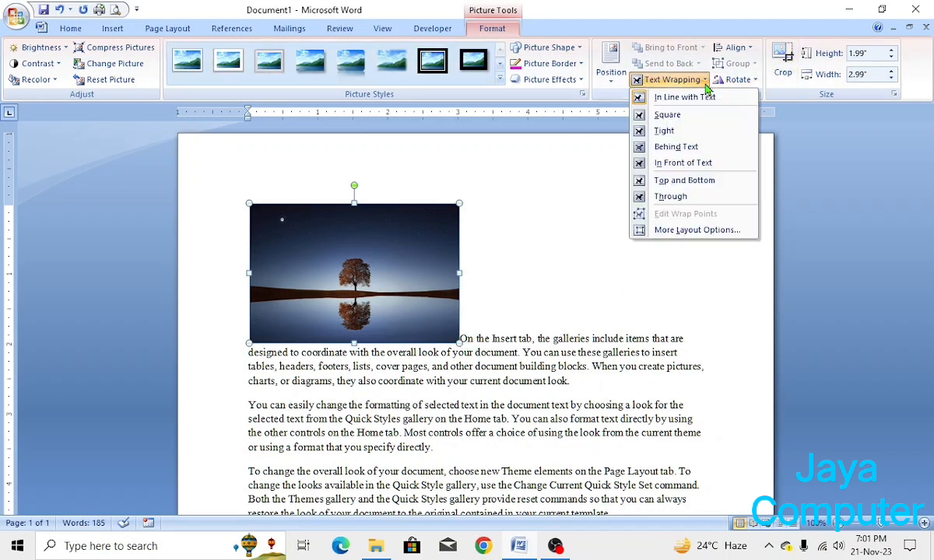
Delete the tree picture and insert the autumn forest picture at the start of the first paragraph
{"action": "left_click", "coordinate": [371, 278]}
{"action": "key", "text": "Delete"}
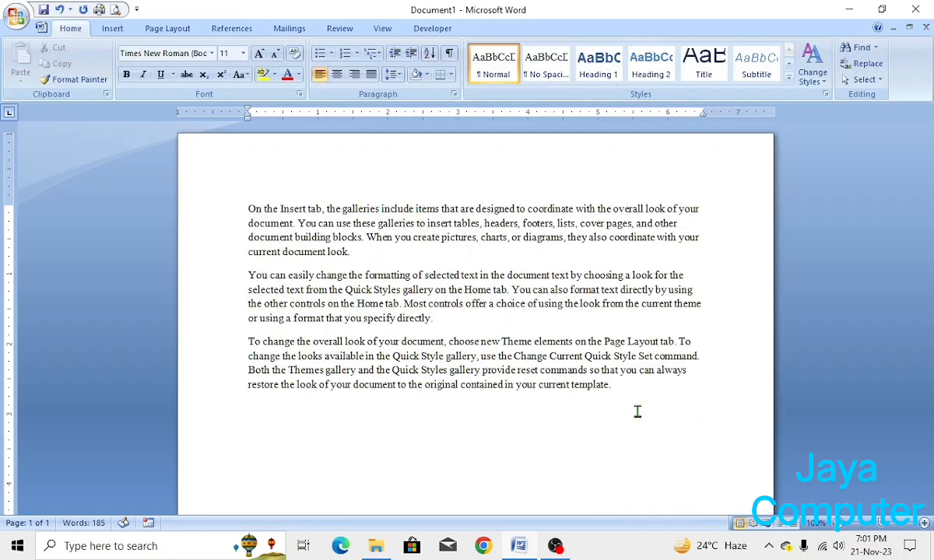
{"action": "left_click", "coordinate": [114, 31]}
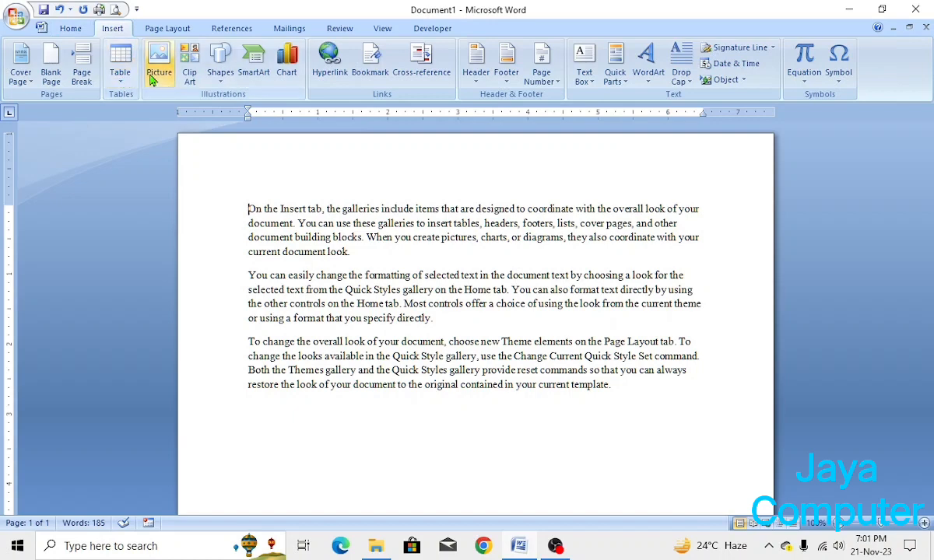
{"action": "left_click", "coordinate": [158, 71]}
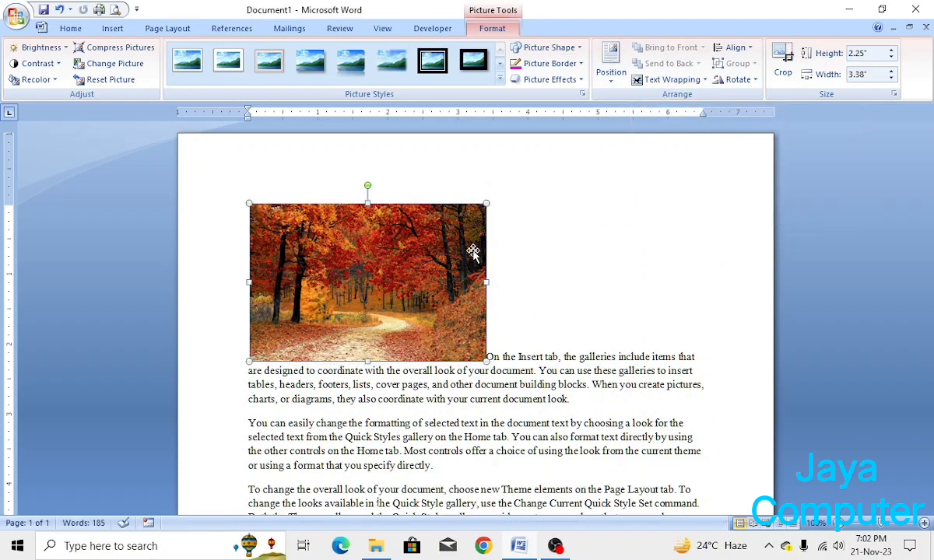
Move the forest picture a little within its text line and set its text wrapping to Square
{"action": "left_click_drag", "start_coordinate": [378, 274], "coordinate": [365, 348]}
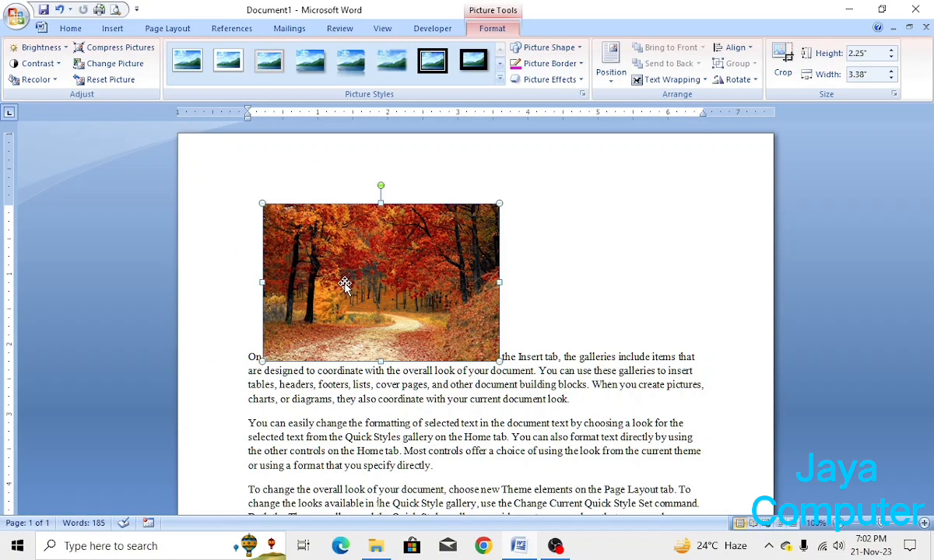
{"action": "left_click", "coordinate": [704, 83]}
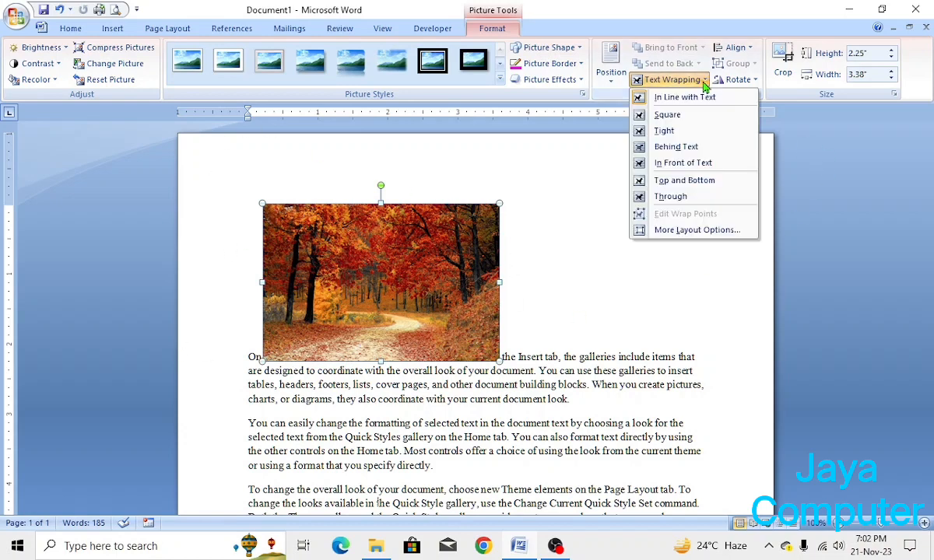
{"action": "left_click", "coordinate": [668, 115]}
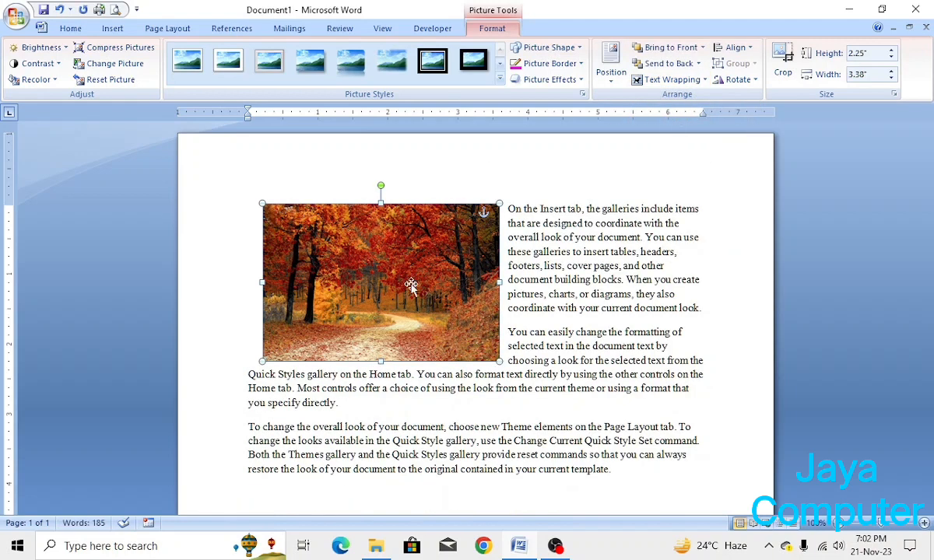
Move the square-wrapped forest picture around the page and place it in the middle of the second paragraph
{"action": "left_click_drag", "start_coordinate": [411, 285], "coordinate": [328, 299]}
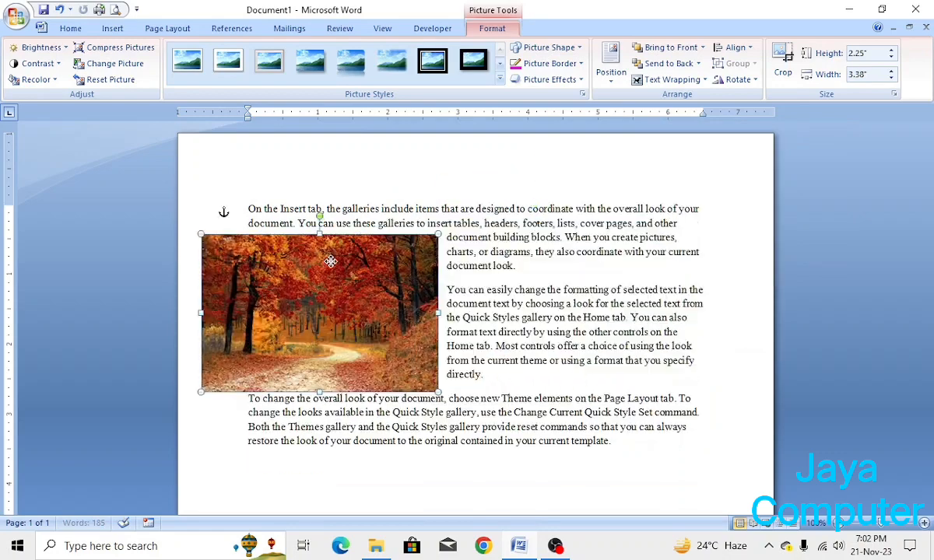
{"action": "left_click_drag", "start_coordinate": [330, 262], "coordinate": [308, 168]}
{"action": "left_click_drag", "start_coordinate": [300, 174], "coordinate": [498, 304]}
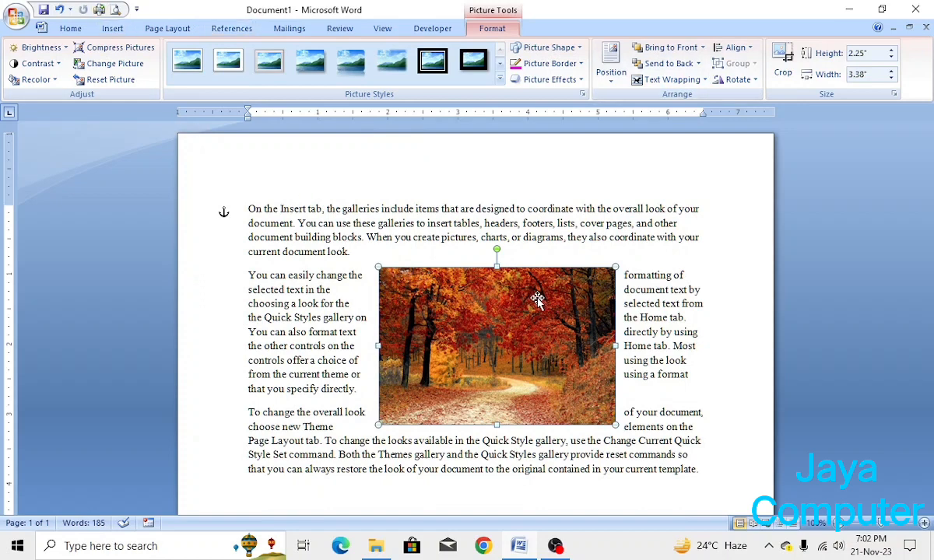
Set the forest picture's text wrapping to Tight and move it slightly up and to the left within the text
{"action": "left_click", "coordinate": [703, 81]}
{"action": "left_click", "coordinate": [683, 117]}
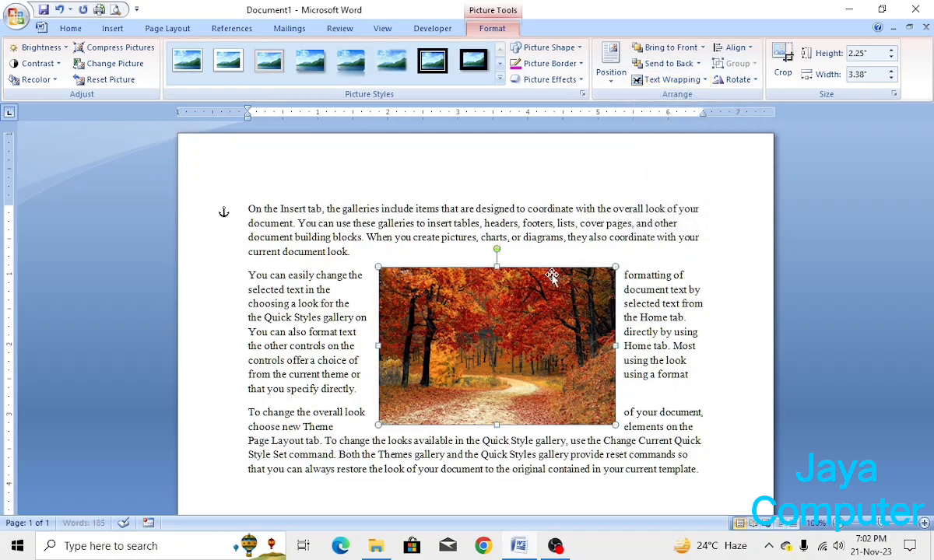
{"action": "left_click_drag", "start_coordinate": [545, 317], "coordinate": [517, 315]}
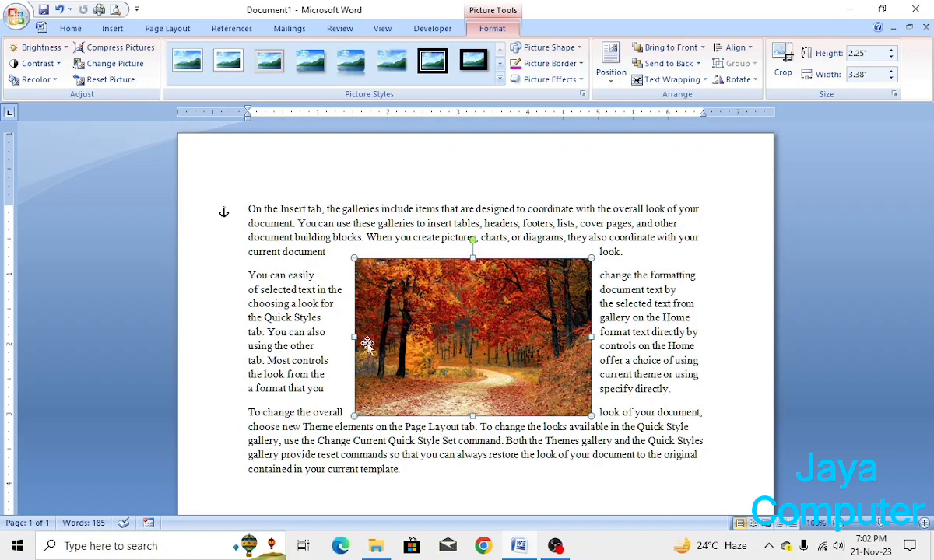
Set the forest picture's text wrapping to Top and Bottom, and switch it to Through
{"action": "left_click", "coordinate": [683, 80]}
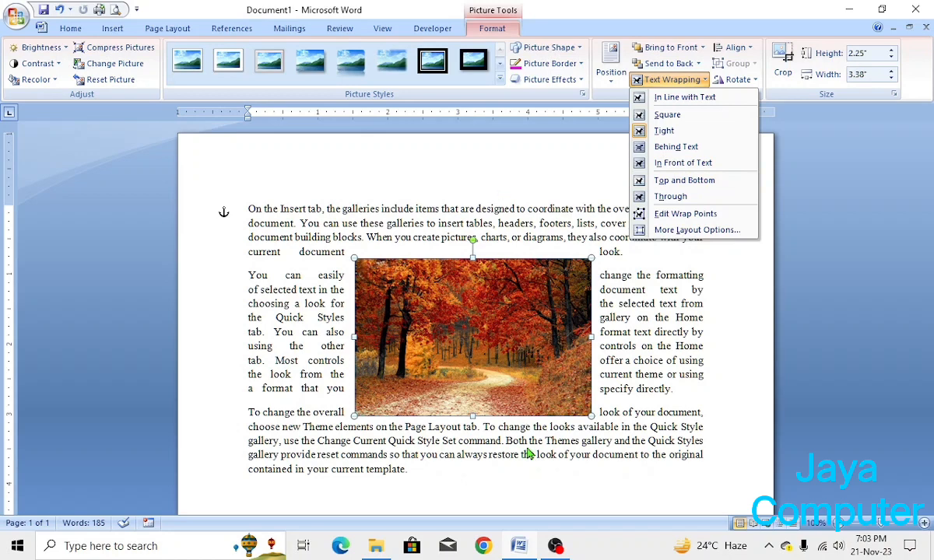
{"action": "left_click", "coordinate": [688, 179]}
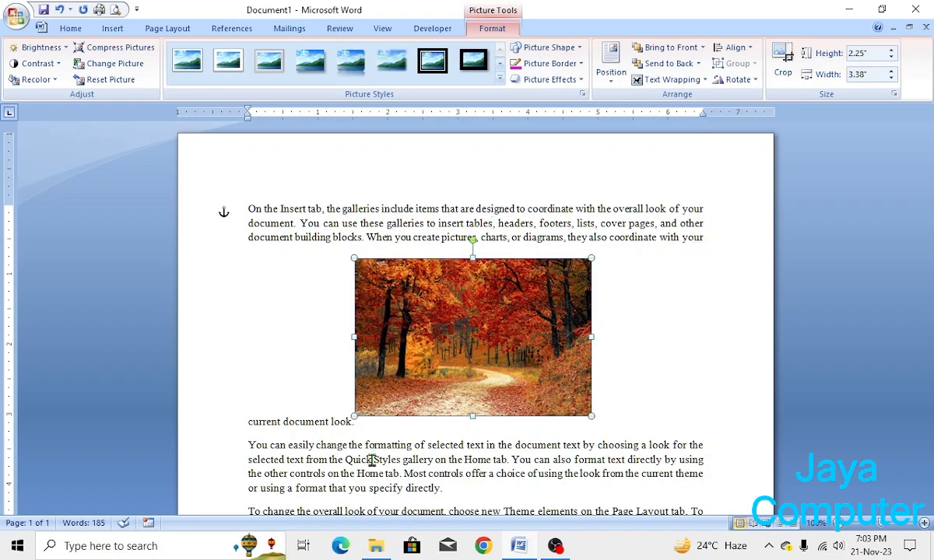
{"action": "left_click", "coordinate": [670, 79]}
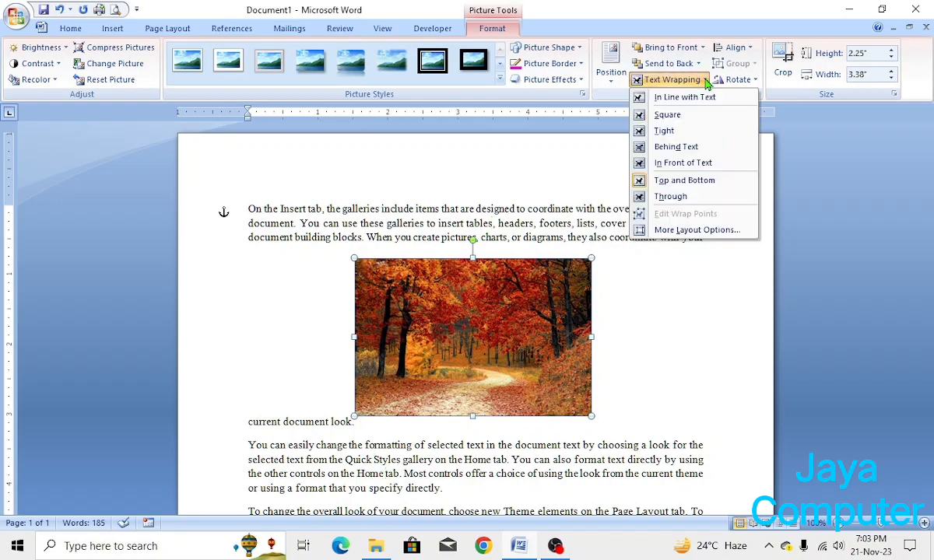
{"action": "left_click", "coordinate": [687, 199]}
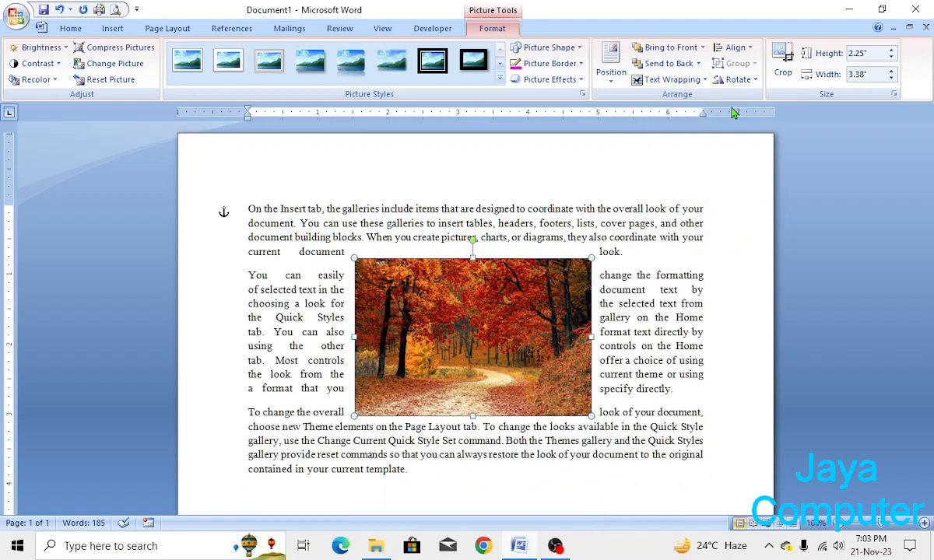
Move the through-wrapped forest picture up and to the left within the text, and return it to the middle of the second paragraph
{"action": "left_click", "coordinate": [705, 81]}
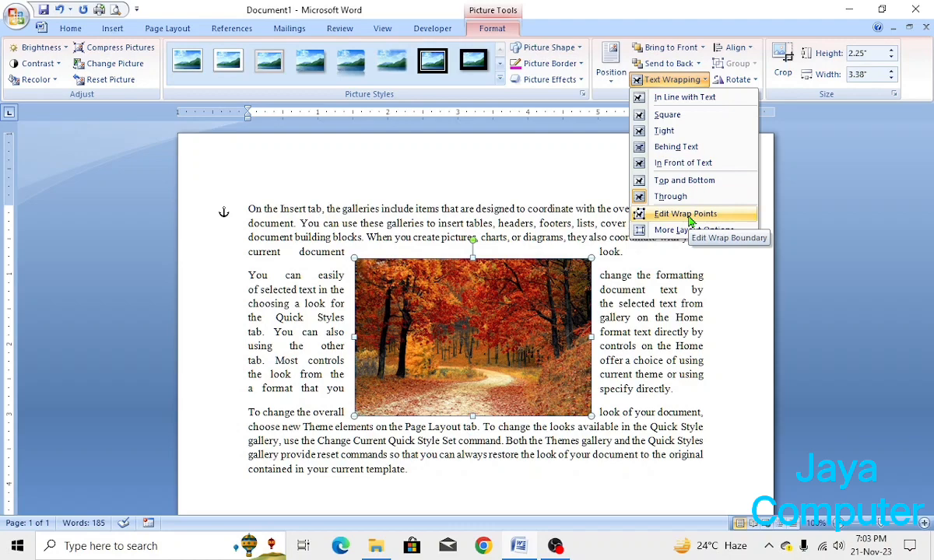
{"action": "left_click_drag", "start_coordinate": [477, 340], "coordinate": [393, 305]}
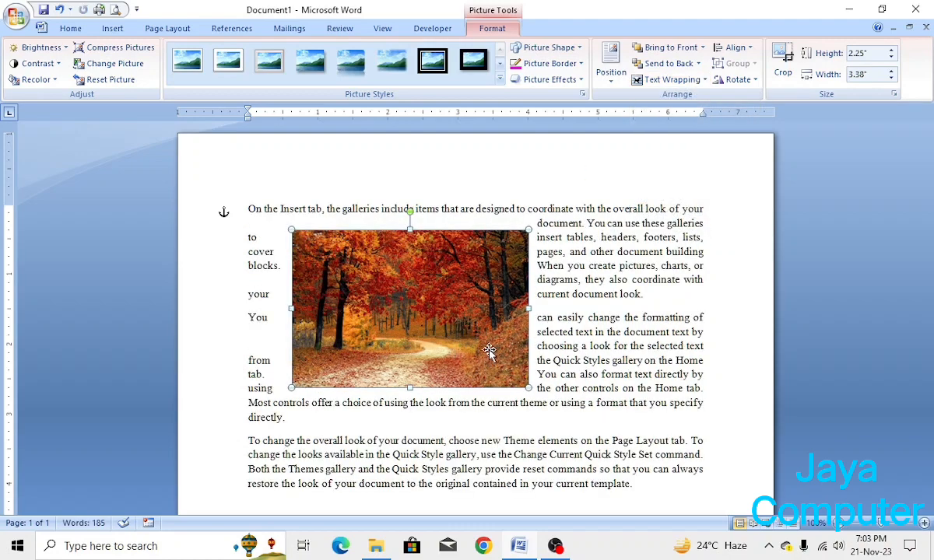
{"action": "left_click_drag", "start_coordinate": [488, 330], "coordinate": [543, 350]}
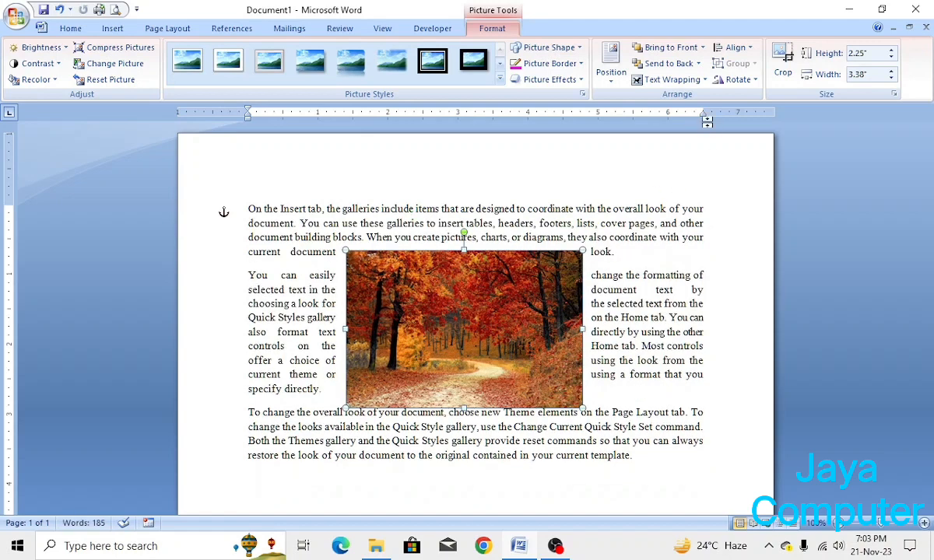
Edit the forest picture's wrap points, pulling all four corners of the wrap boundary away from the picture's corners
{"action": "left_click", "coordinate": [670, 79]}
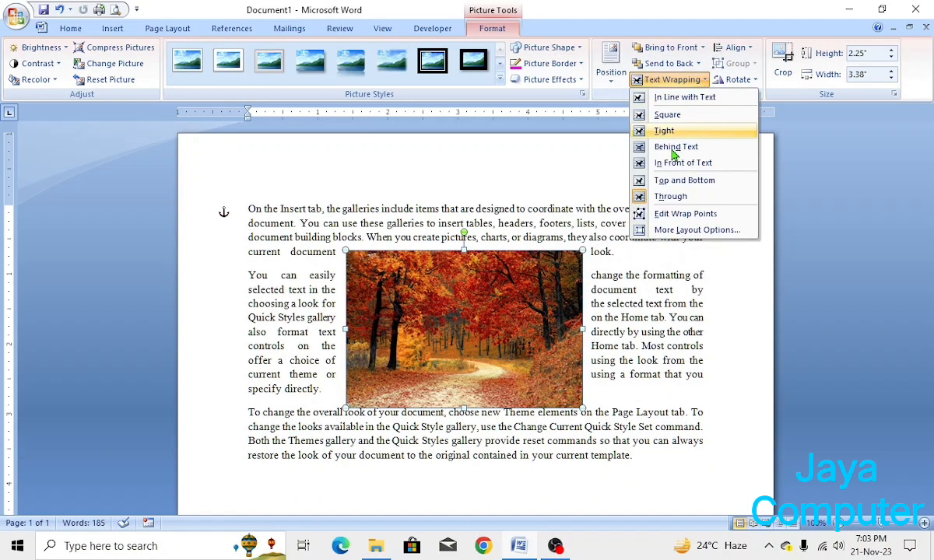
{"action": "left_click", "coordinate": [682, 215]}
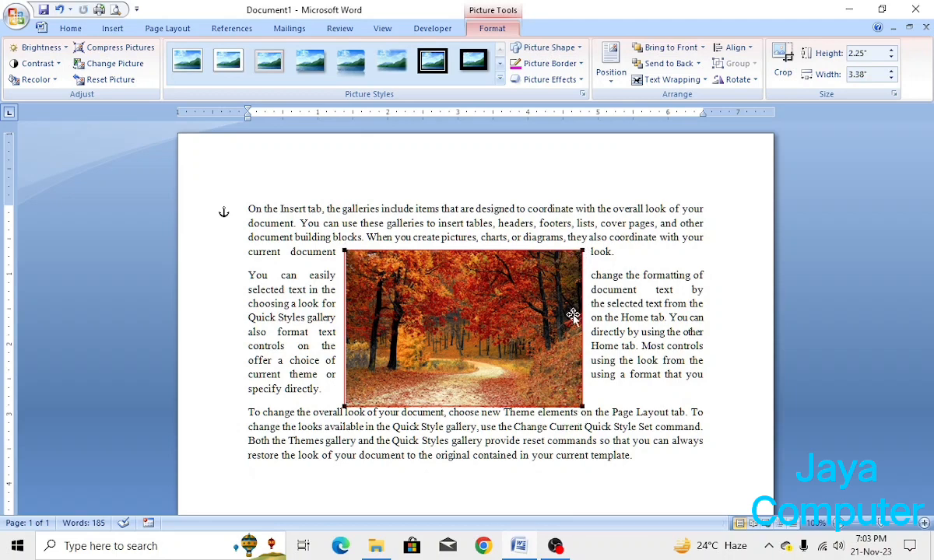
{"action": "left_click_drag", "start_coordinate": [582, 252], "coordinate": [642, 218]}
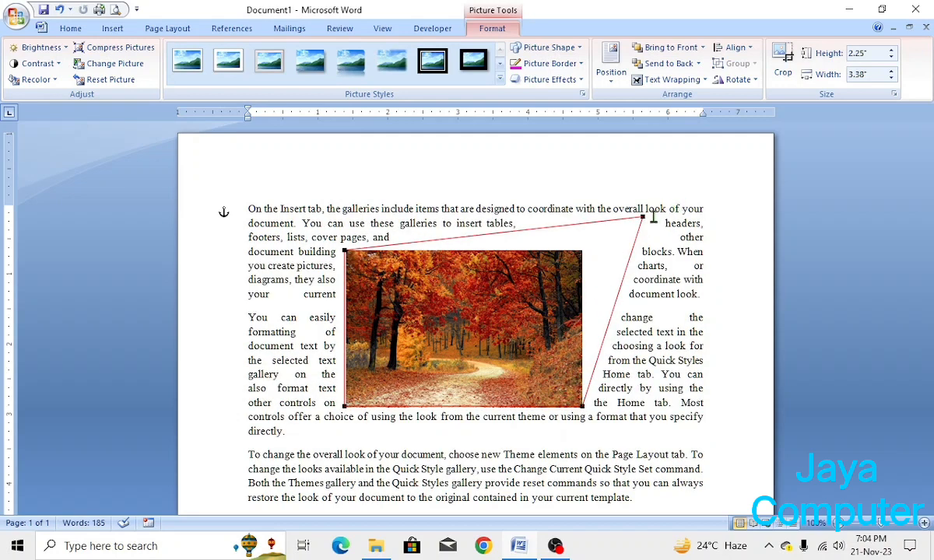
{"action": "left_click_drag", "start_coordinate": [643, 218], "coordinate": [592, 214]}
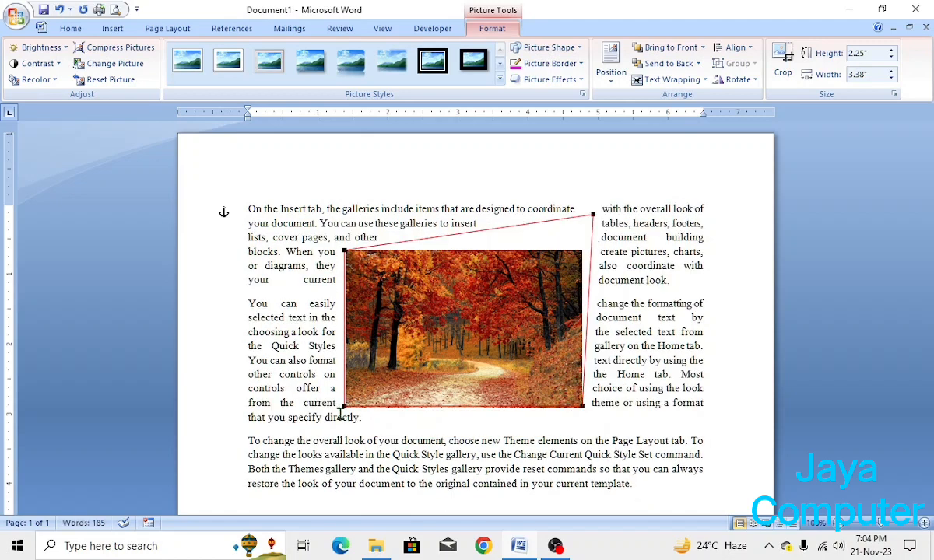
{"action": "left_click_drag", "start_coordinate": [344, 407], "coordinate": [407, 470]}
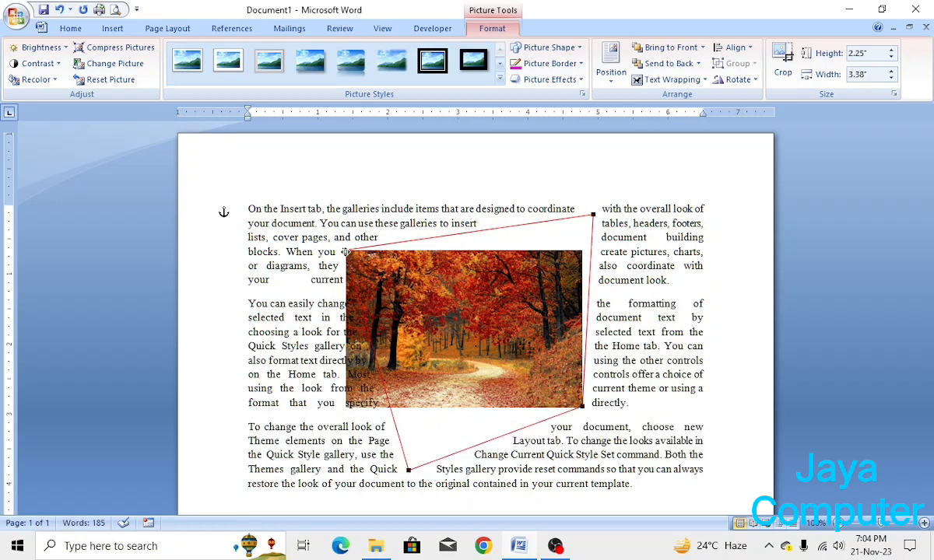
{"action": "left_click_drag", "start_coordinate": [345, 252], "coordinate": [279, 231]}
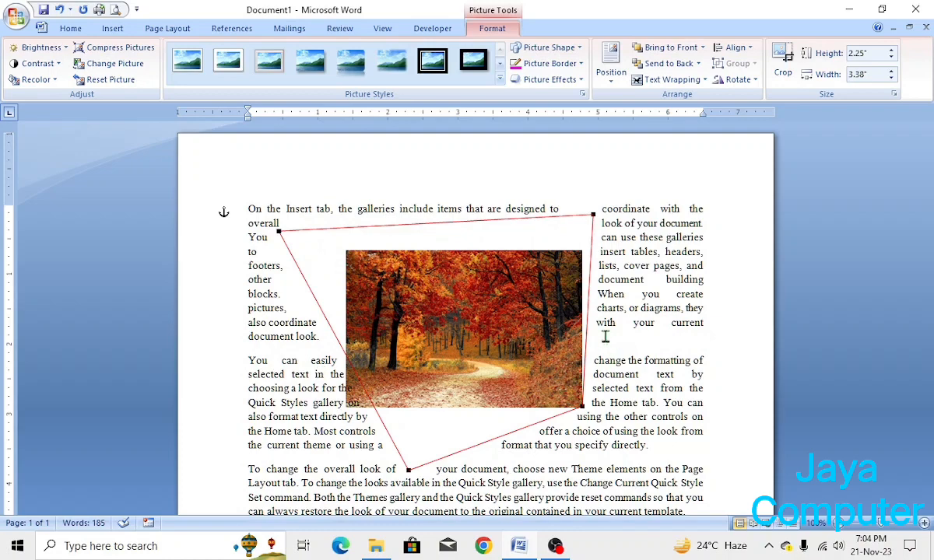
{"action": "left_click_drag", "start_coordinate": [582, 407], "coordinate": [630, 461]}
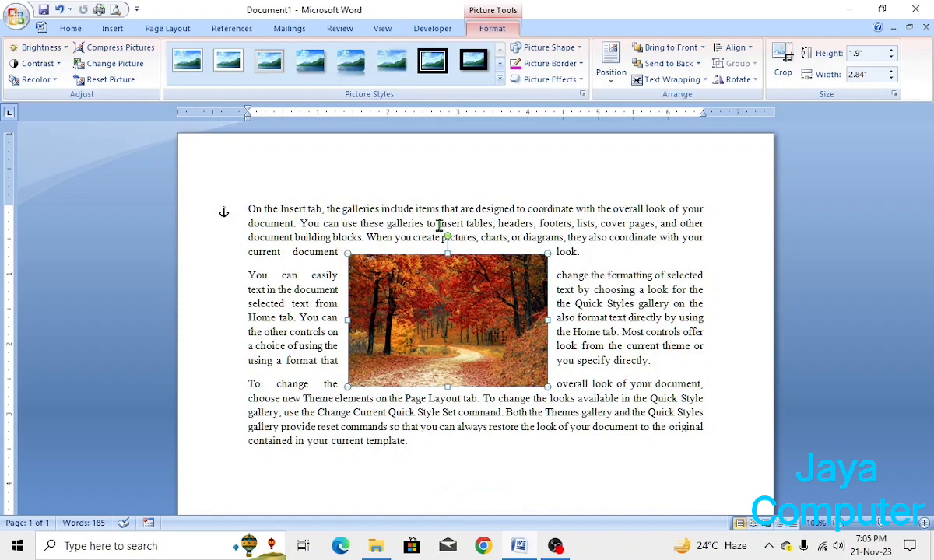
Align the forest picture horizontally relative to the margins using Align Left, Align Center, Align Right and Align Left again
{"action": "left_click", "coordinate": [748, 48]}
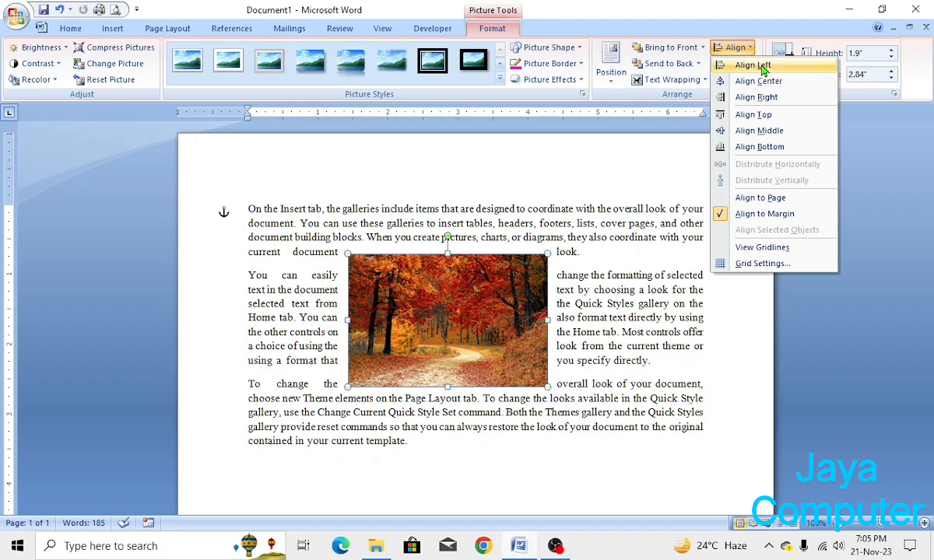
{"action": "left_click", "coordinate": [761, 68]}
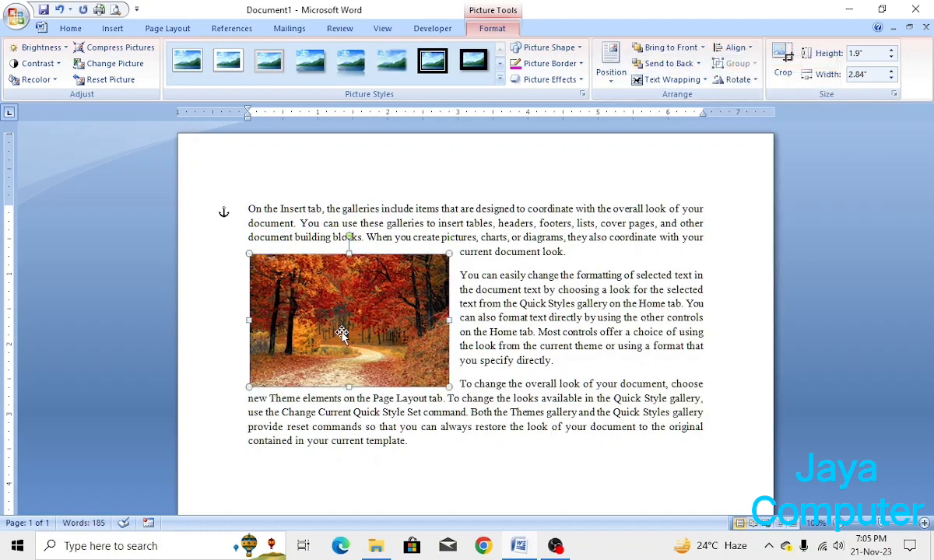
{"action": "left_click", "coordinate": [737, 48]}
{"action": "left_click", "coordinate": [759, 82]}
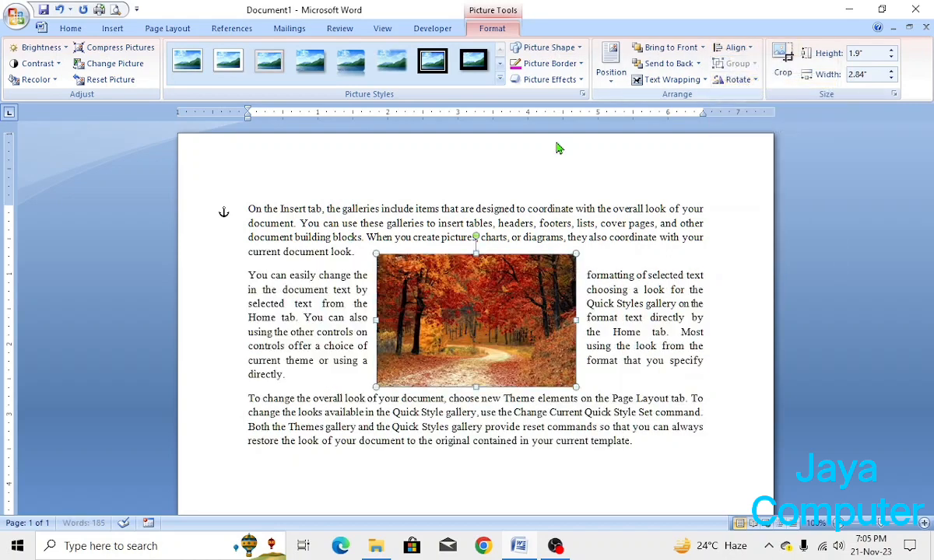
{"action": "left_click", "coordinate": [735, 47]}
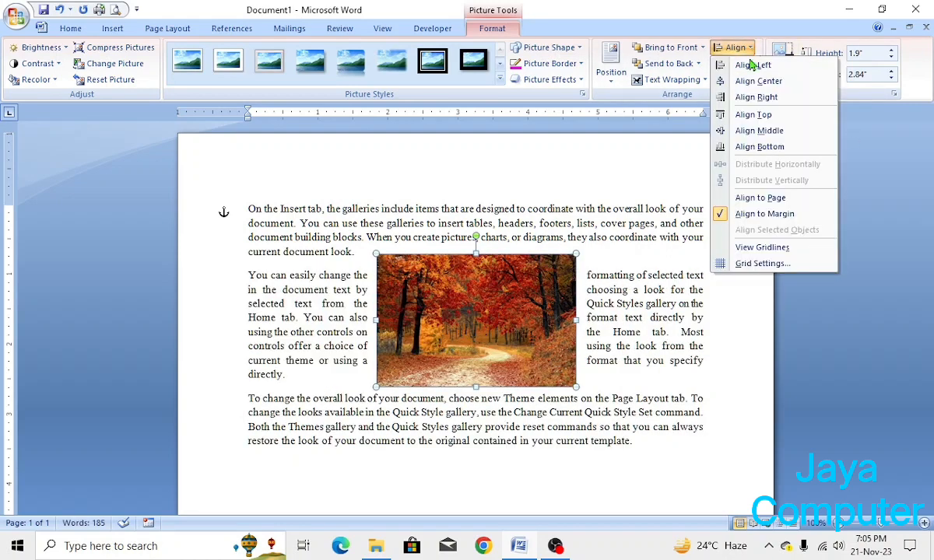
{"action": "left_click", "coordinate": [773, 99]}
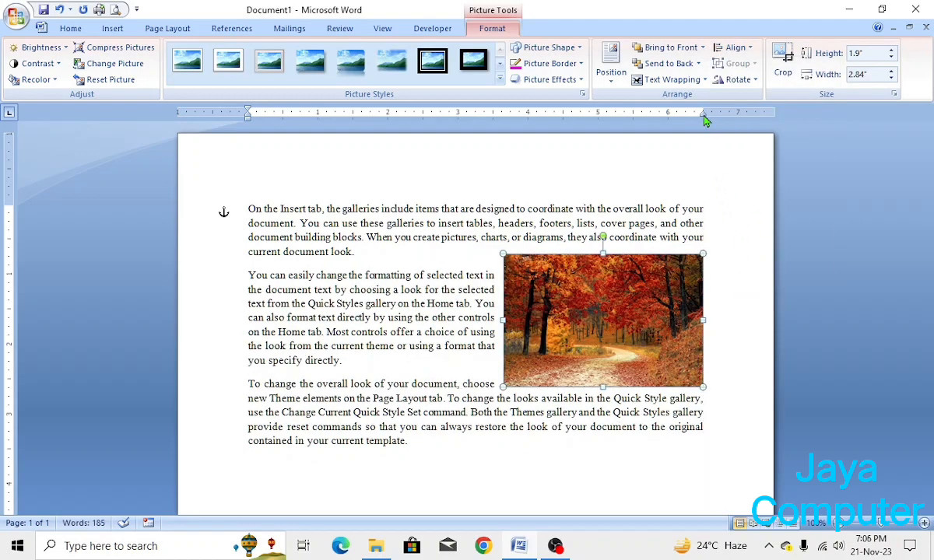
{"action": "left_click", "coordinate": [749, 50]}
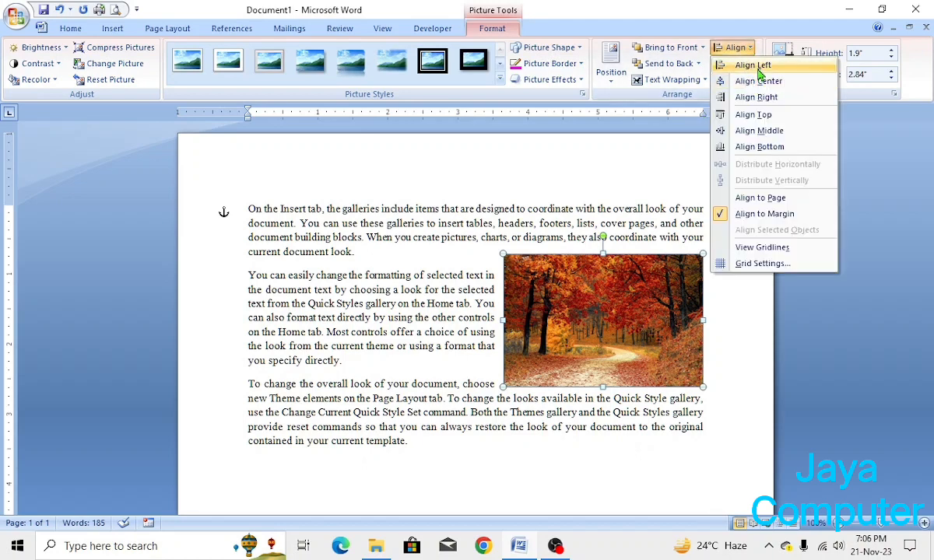
{"action": "left_click", "coordinate": [738, 65]}
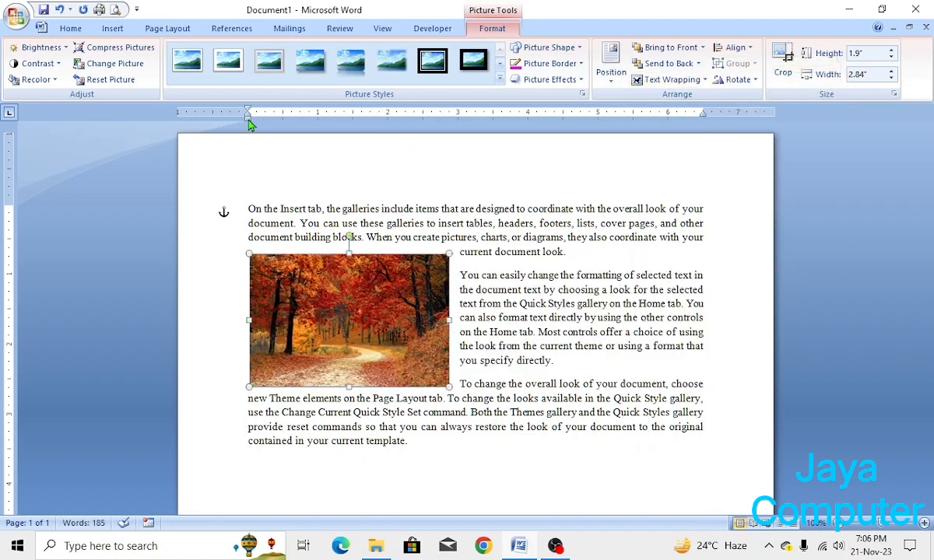
Align the forest picture vertically relative to the margins using Align Top, Align Middle and Align Bottom
{"action": "left_click", "coordinate": [749, 49]}
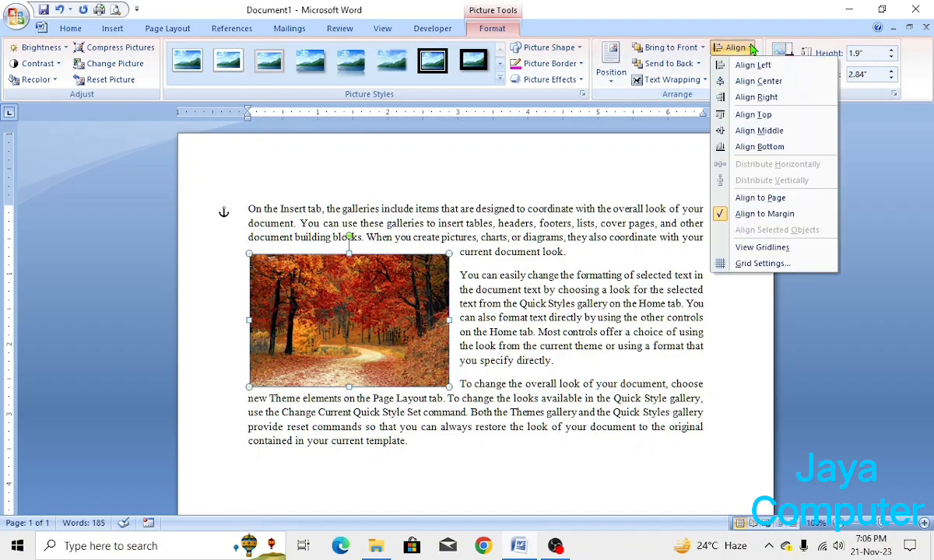
{"action": "left_click", "coordinate": [769, 118]}
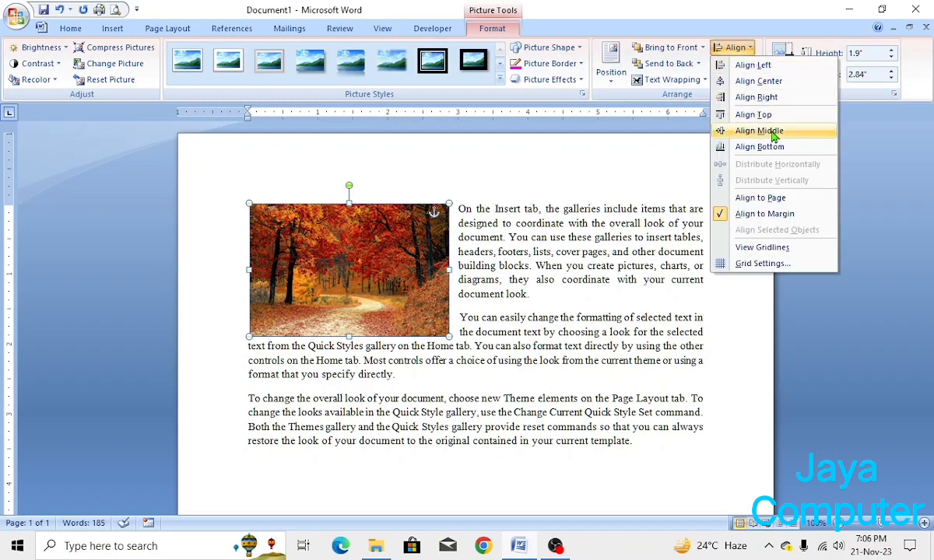
{"action": "left_click", "coordinate": [759, 130]}
{"action": "scroll", "coordinate": [463, 421], "scroll_direction": "down", "scroll_amount": 4}
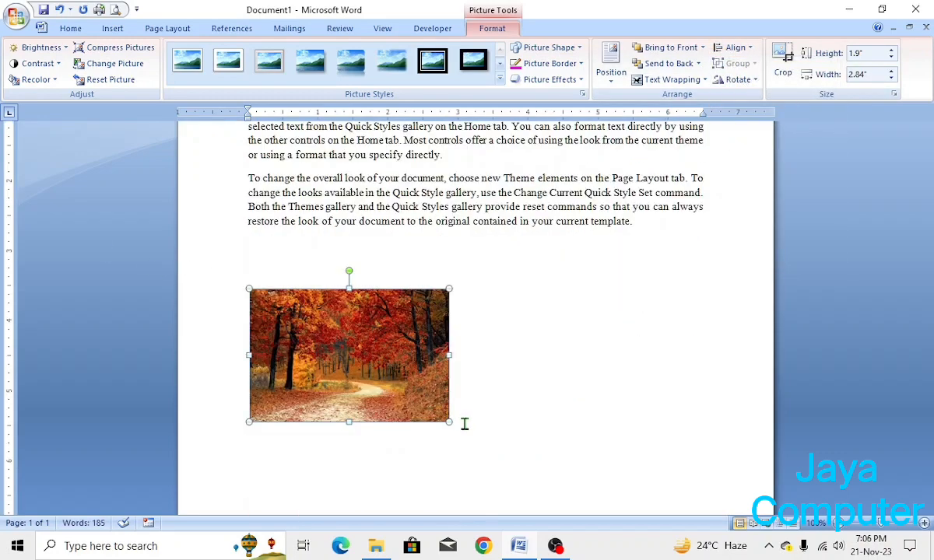
{"action": "left_click", "coordinate": [752, 49]}
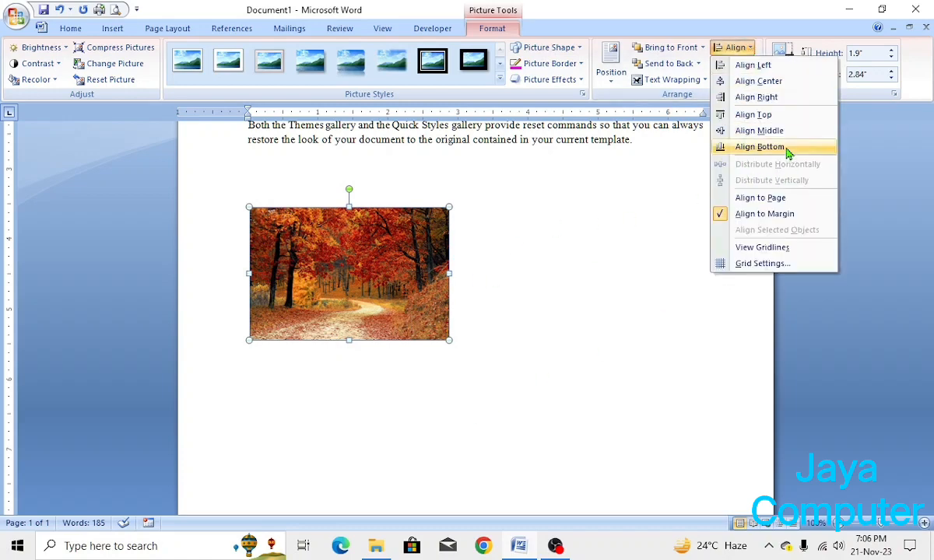
{"action": "left_click", "coordinate": [782, 148]}
{"action": "scroll", "coordinate": [651, 250], "scroll_direction": "down", "scroll_amount": 3}
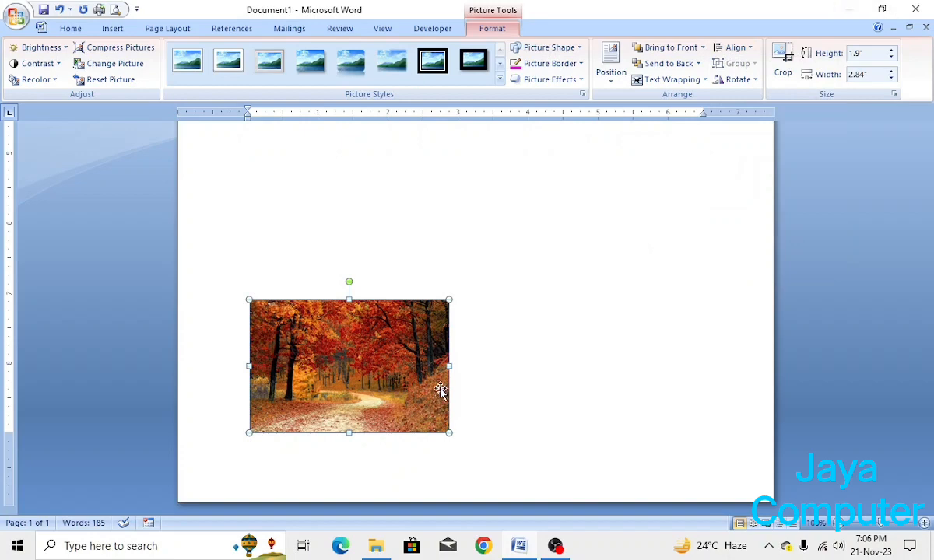
Align the forest picture to the right margin and switch the alignment reference to Align to Page
{"action": "left_click", "coordinate": [737, 48]}
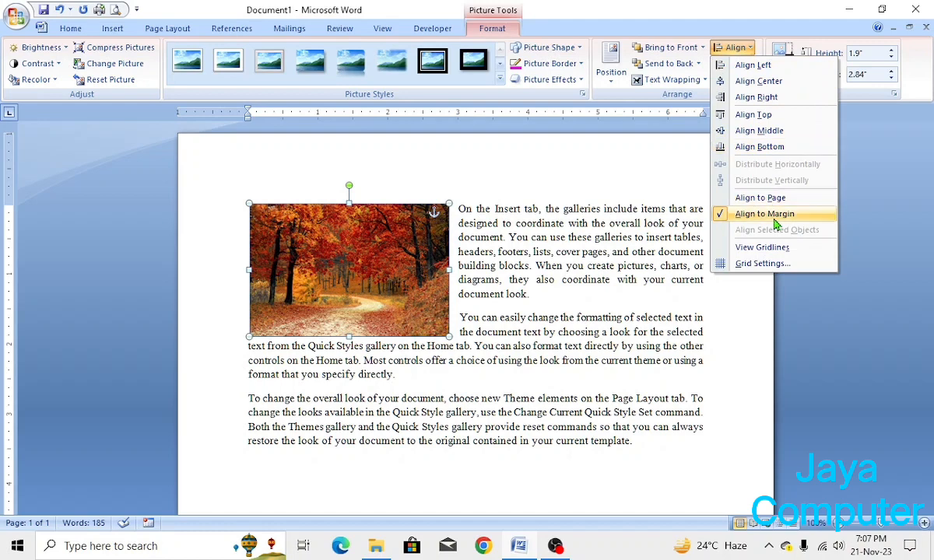
{"action": "left_click", "coordinate": [762, 101]}
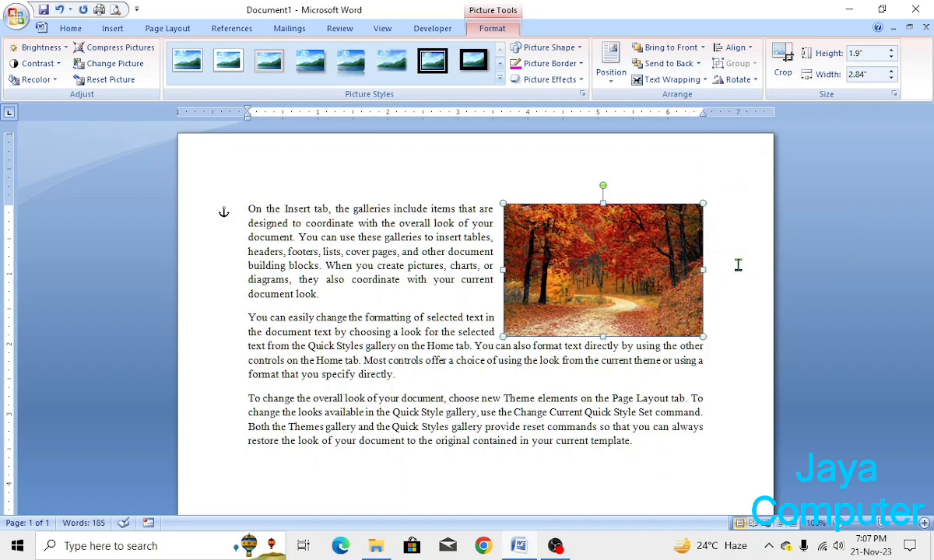
{"action": "left_click", "coordinate": [734, 47]}
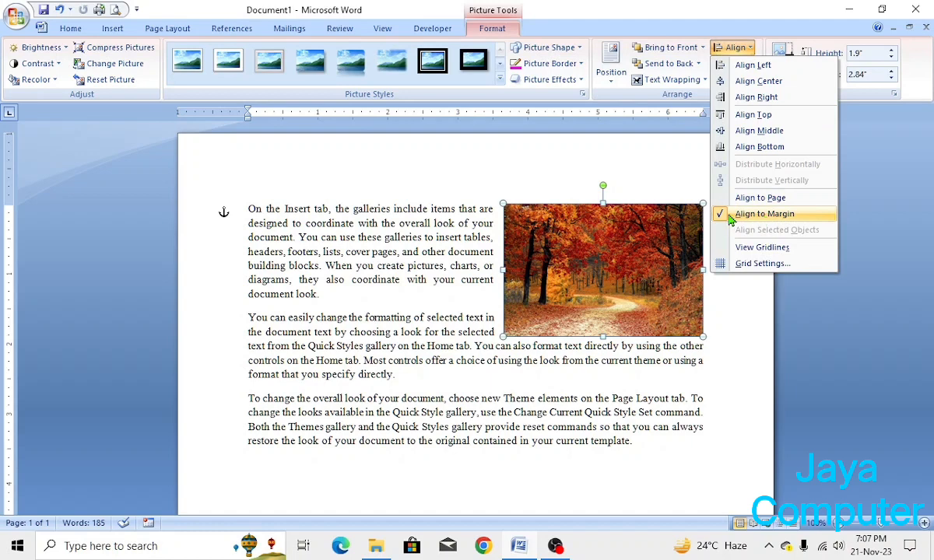
{"action": "left_click", "coordinate": [769, 200]}
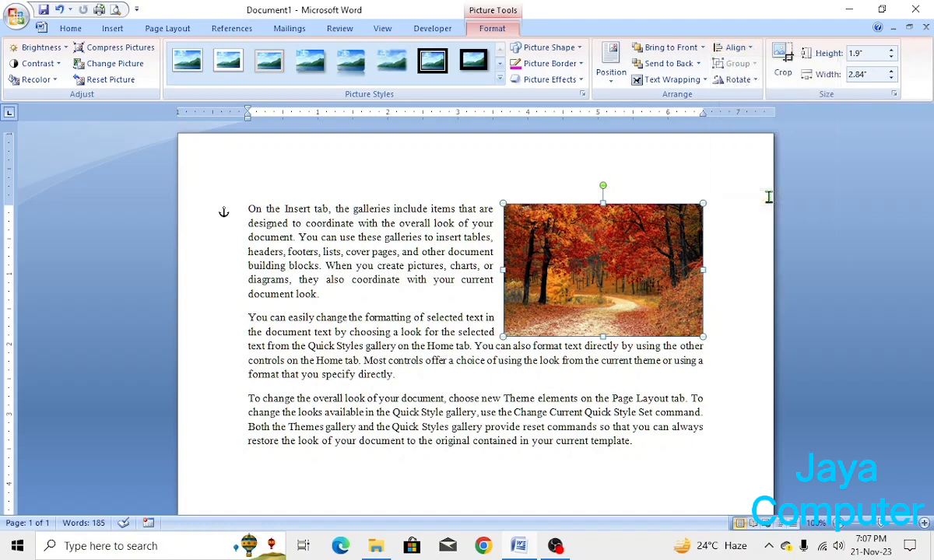
Align the forest picture to the left edge of the page and to its right edge
{"action": "left_click", "coordinate": [727, 47]}
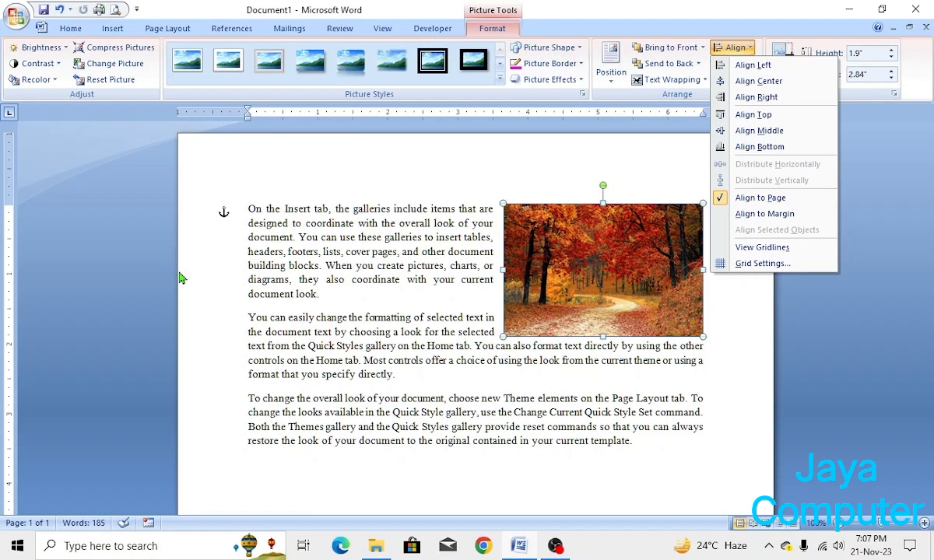
{"action": "left_click", "coordinate": [764, 65]}
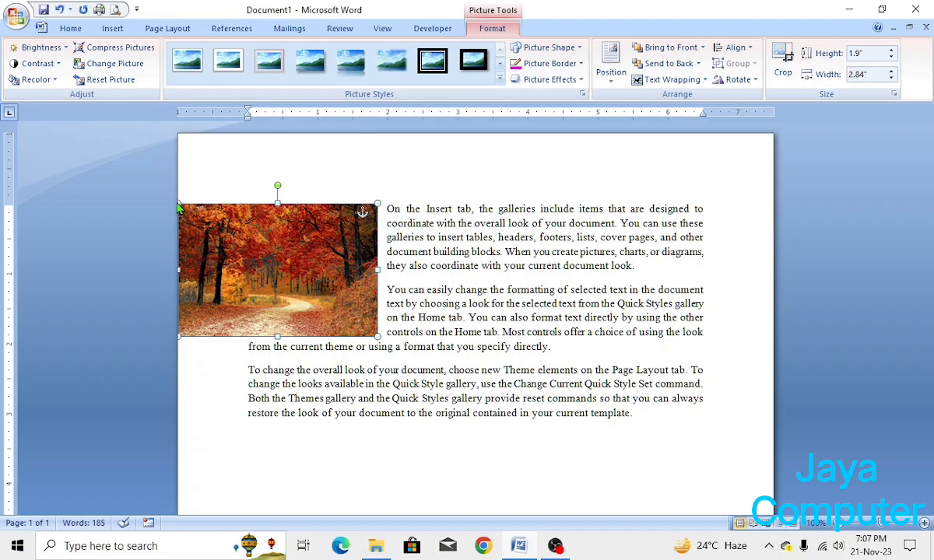
{"action": "left_click", "coordinate": [735, 47]}
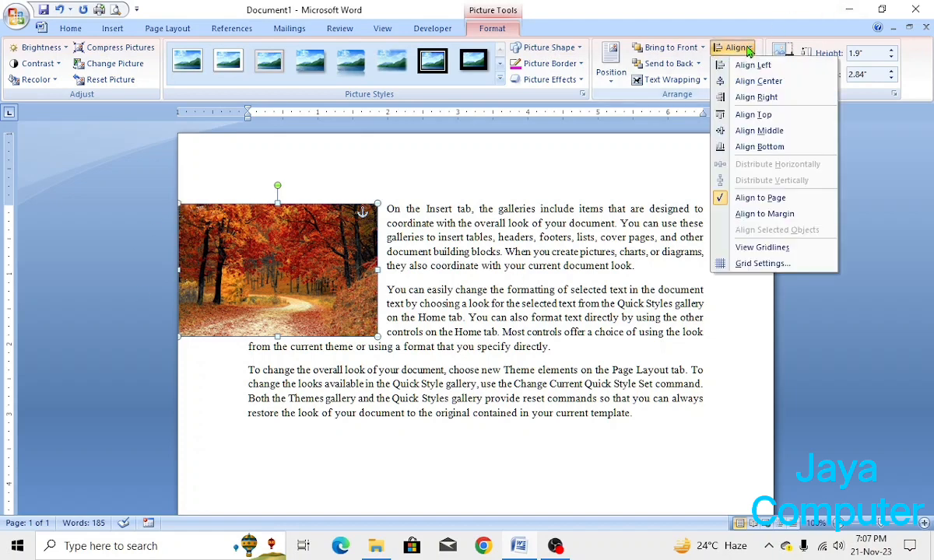
{"action": "left_click", "coordinate": [774, 100]}
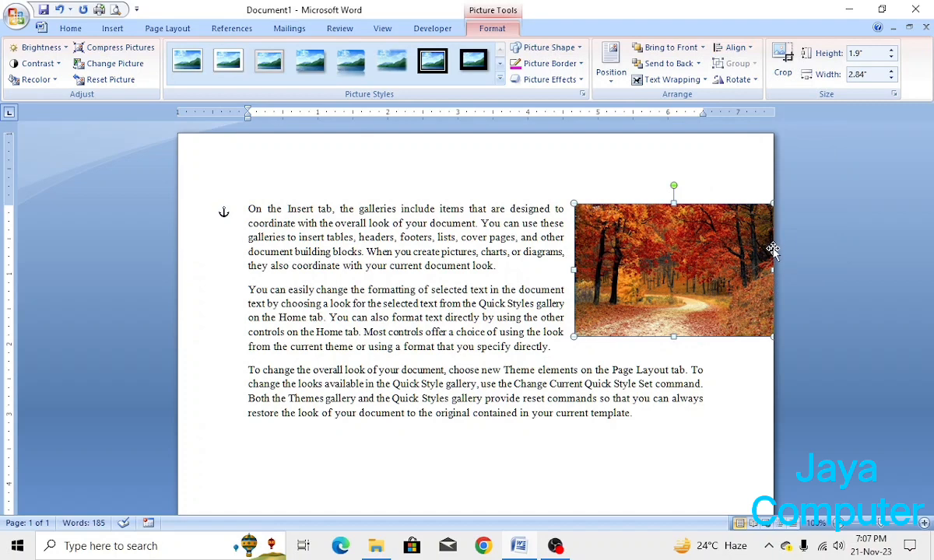
Turn on the drawing gridlines on the page and toggle them off again
{"action": "left_click", "coordinate": [747, 48]}
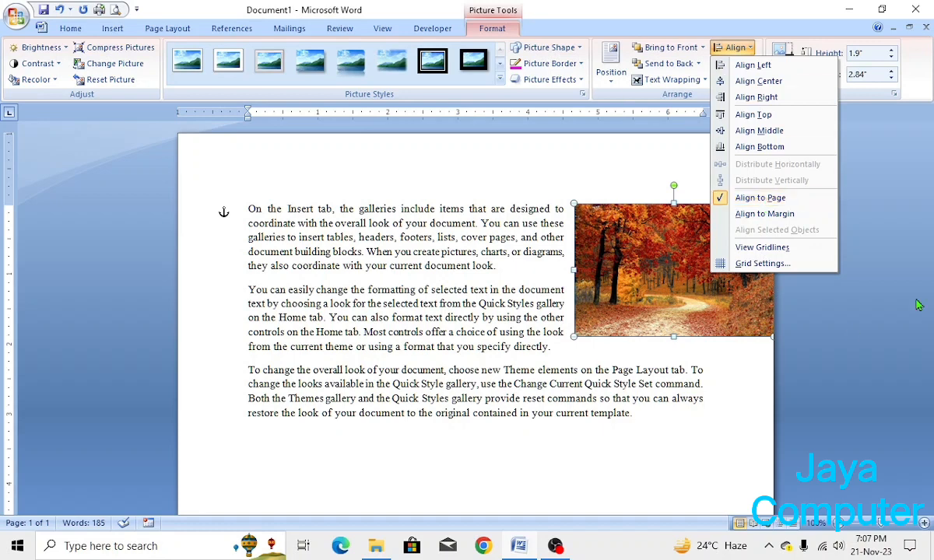
{"action": "left_click", "coordinate": [780, 256]}
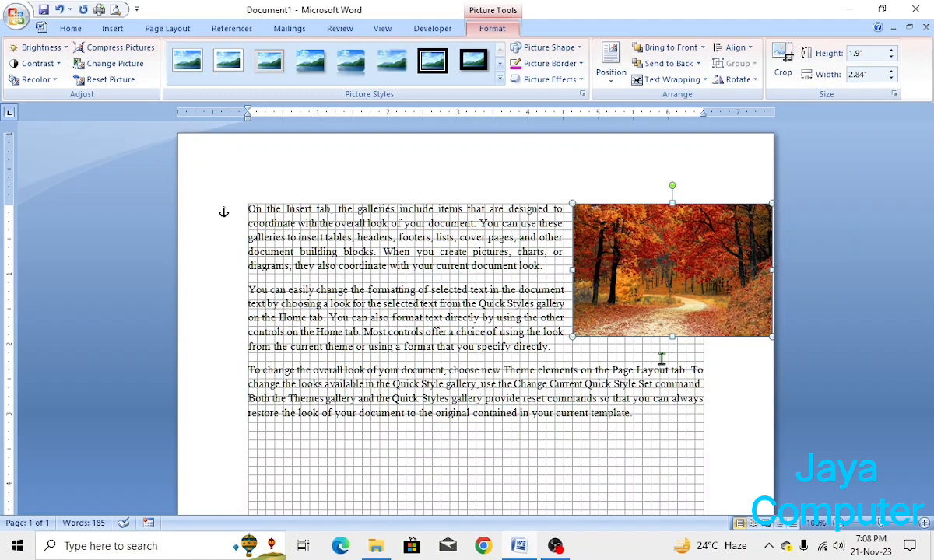
{"action": "left_click", "coordinate": [733, 47]}
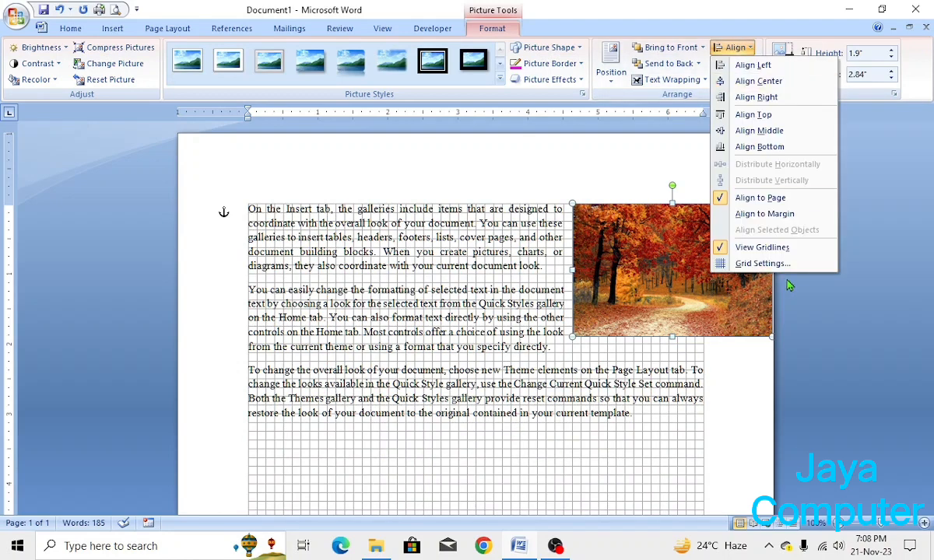
{"action": "left_click", "coordinate": [788, 248]}
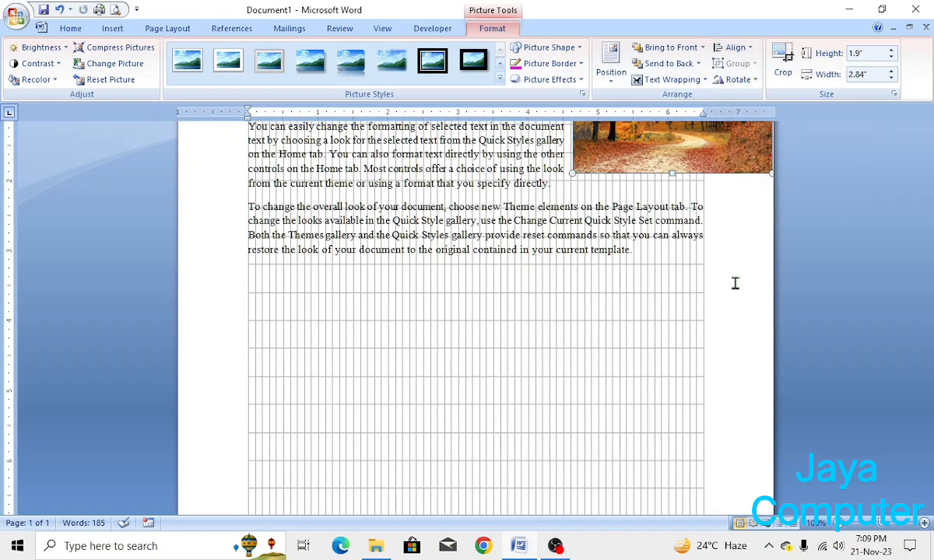
Move the forest picture down and to the left across the page gridlines
{"action": "left_click_drag", "start_coordinate": [701, 149], "coordinate": [559, 262]}
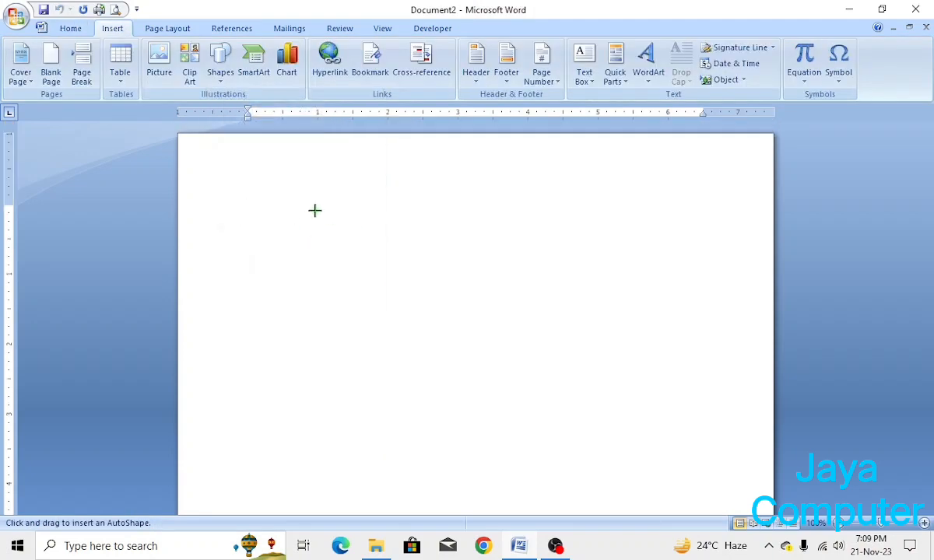
Draw a rectangle about 1.43" high and 5.98" wide near the page's upper margin and apply the blue shape style
{"action": "left_click_drag", "start_coordinate": [689, 310], "coordinate": [271, 210]}
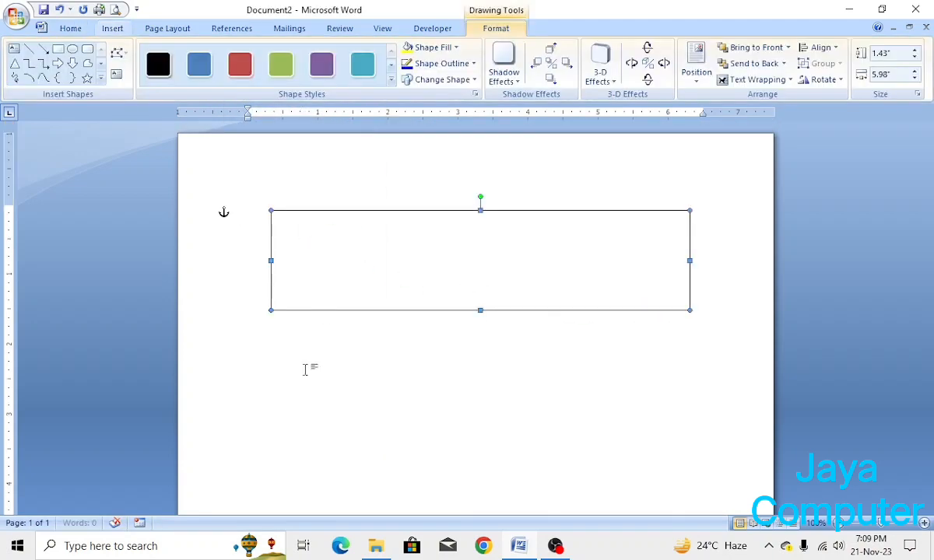
{"action": "left_click", "coordinate": [200, 64]}
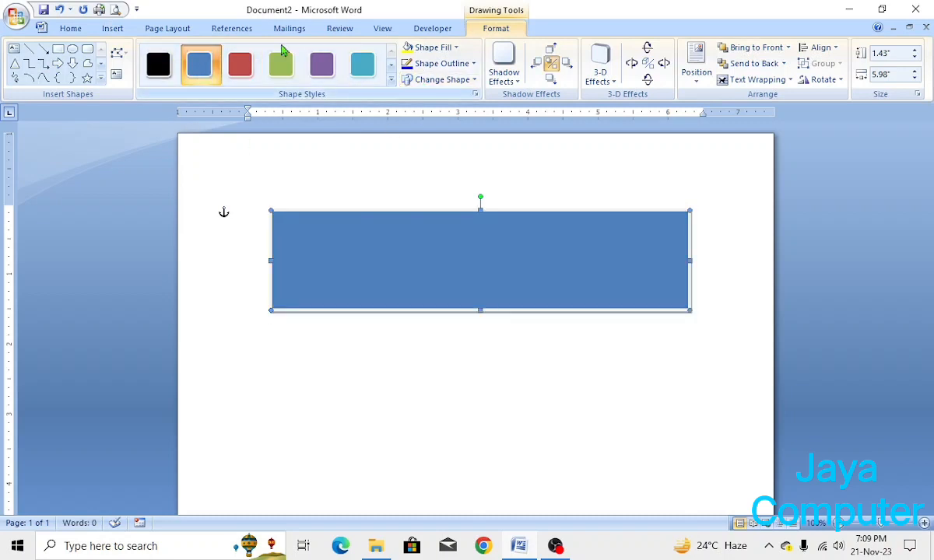
Draw an oval about 0.8" high and 1.16" wide inside the blue rectangle's left part and apply the green shape style
{"action": "left_click", "coordinate": [112, 28]}
{"action": "left_click", "coordinate": [221, 70]}
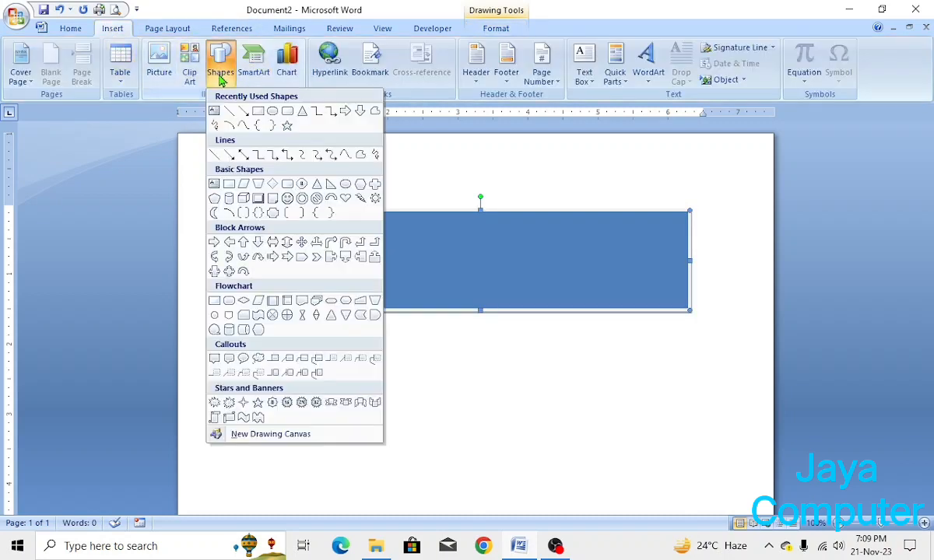
{"action": "left_click", "coordinate": [272, 111]}
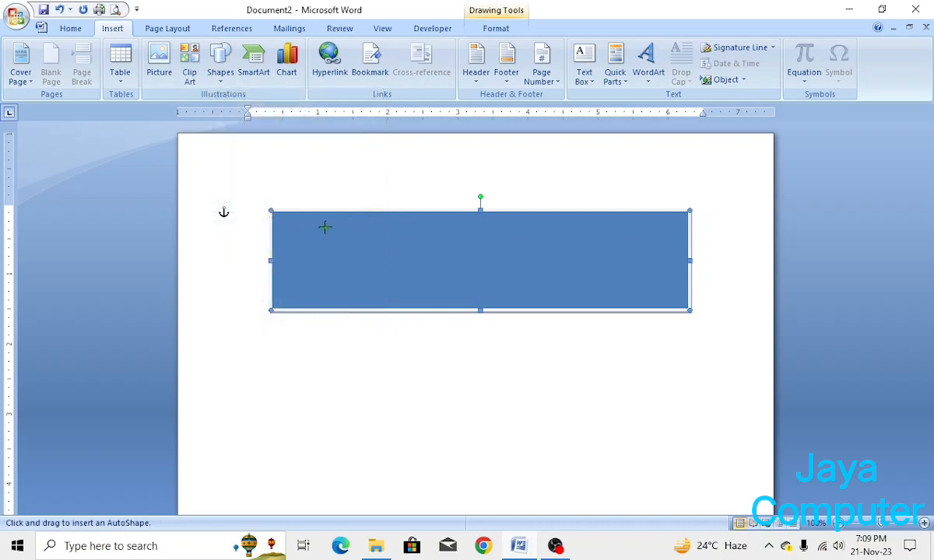
{"action": "left_click_drag", "start_coordinate": [311, 231], "coordinate": [351, 263]}
{"action": "left_click_drag", "start_coordinate": [392, 291], "coordinate": [392, 289]}
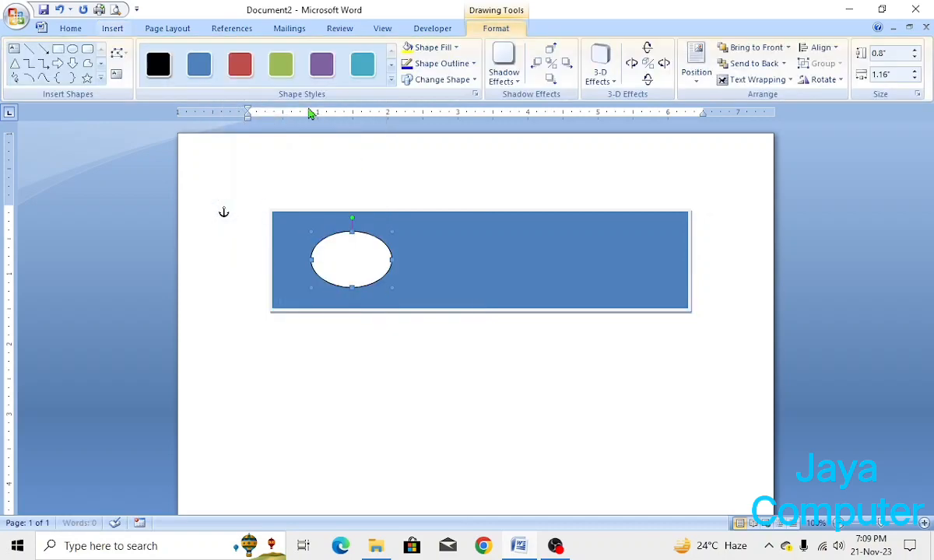
{"action": "left_click", "coordinate": [282, 65]}
Draw a triangle about 0.89" high and 0.97" wide to the right of the green oval and apply the black shape style
{"action": "left_click", "coordinate": [113, 28]}
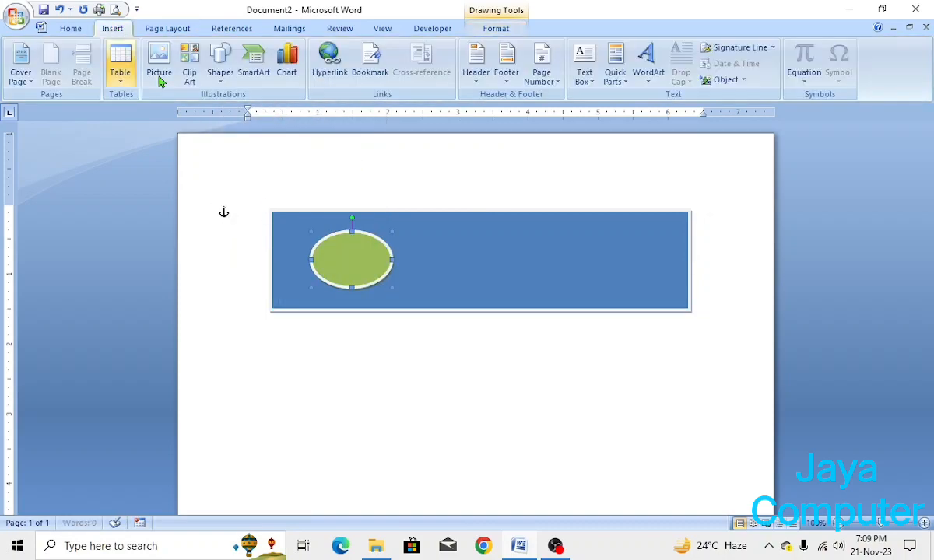
{"action": "left_click", "coordinate": [222, 71]}
{"action": "left_click", "coordinate": [315, 113]}
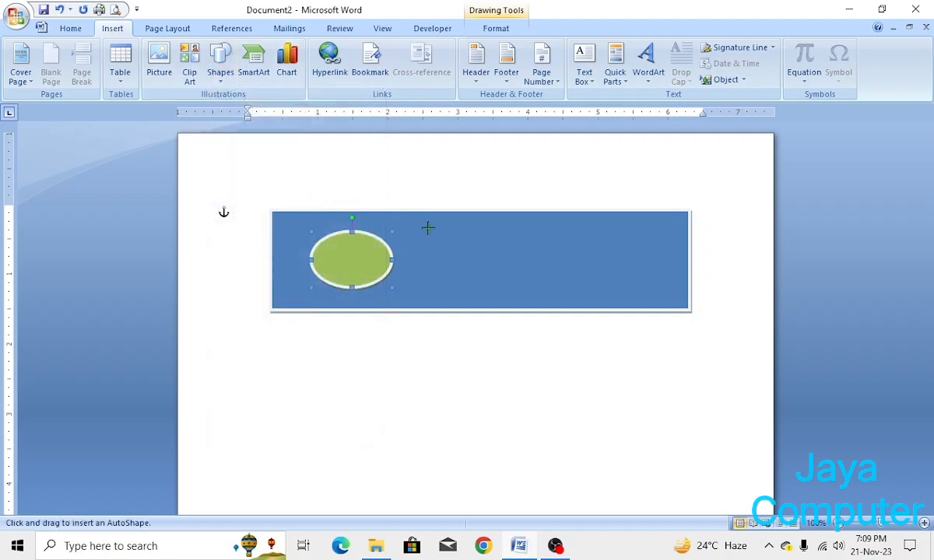
{"action": "left_click", "coordinate": [434, 253]}
{"action": "left_click", "coordinate": [454, 227]}
{"action": "left_click_drag", "start_coordinate": [501, 287], "coordinate": [502, 287]}
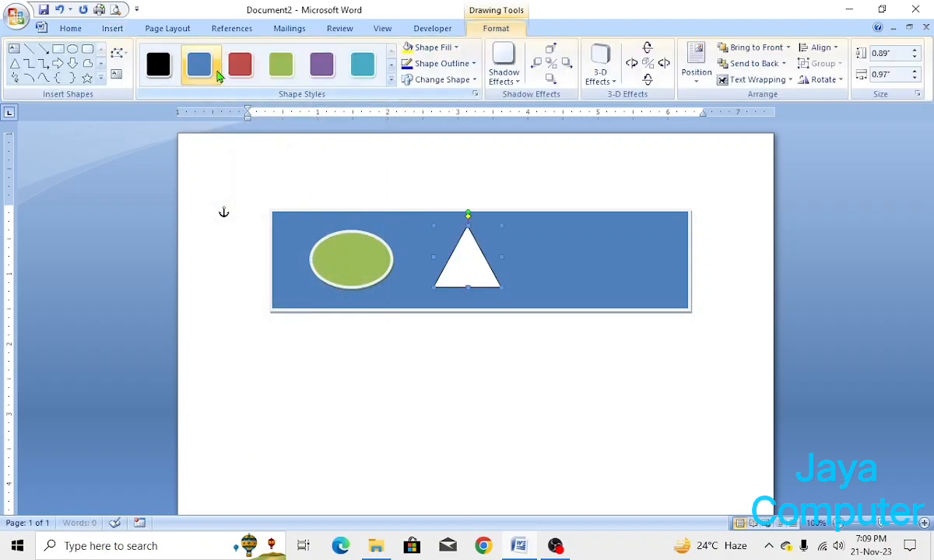
{"action": "left_click", "coordinate": [165, 66]}
Open the gallery of available shapes for inserting another shape
{"action": "left_click", "coordinate": [113, 29]}
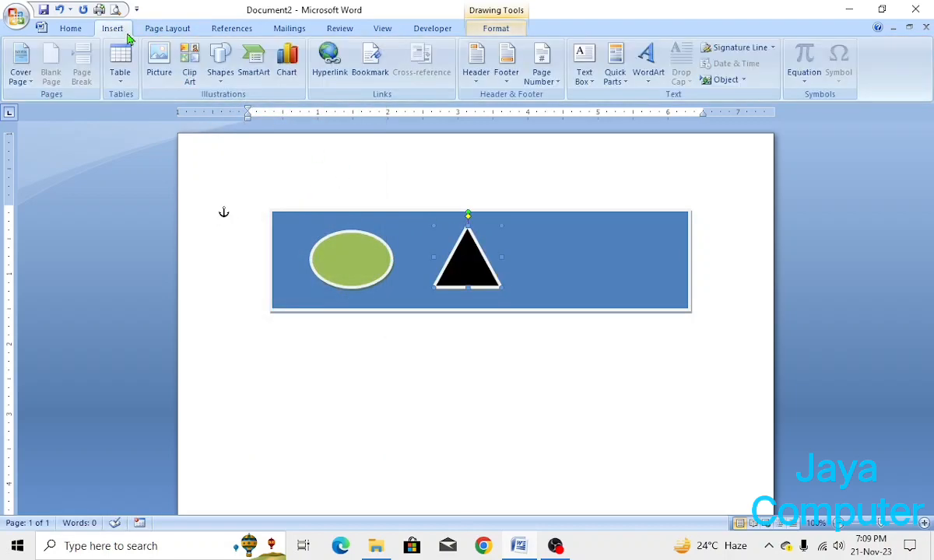
{"action": "left_click", "coordinate": [221, 74]}
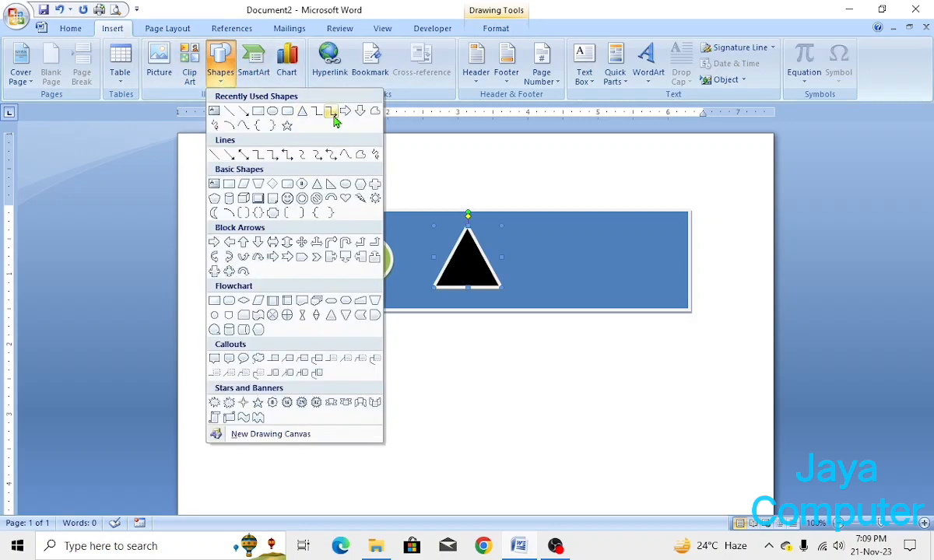